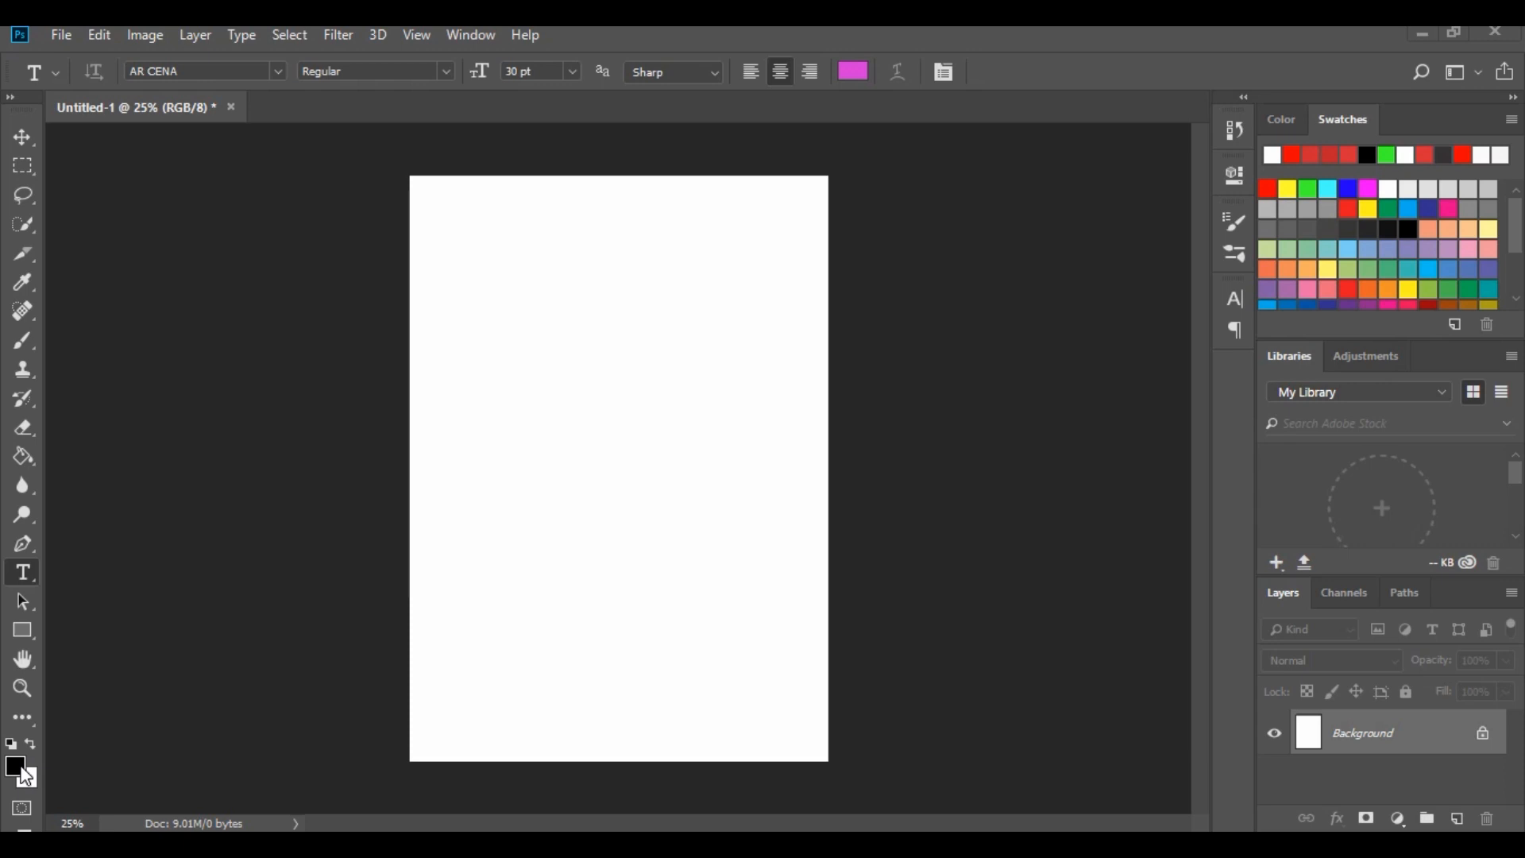
# - Set the foreground colour to a muted green, hex 489468
pyautogui.click(22, 768)
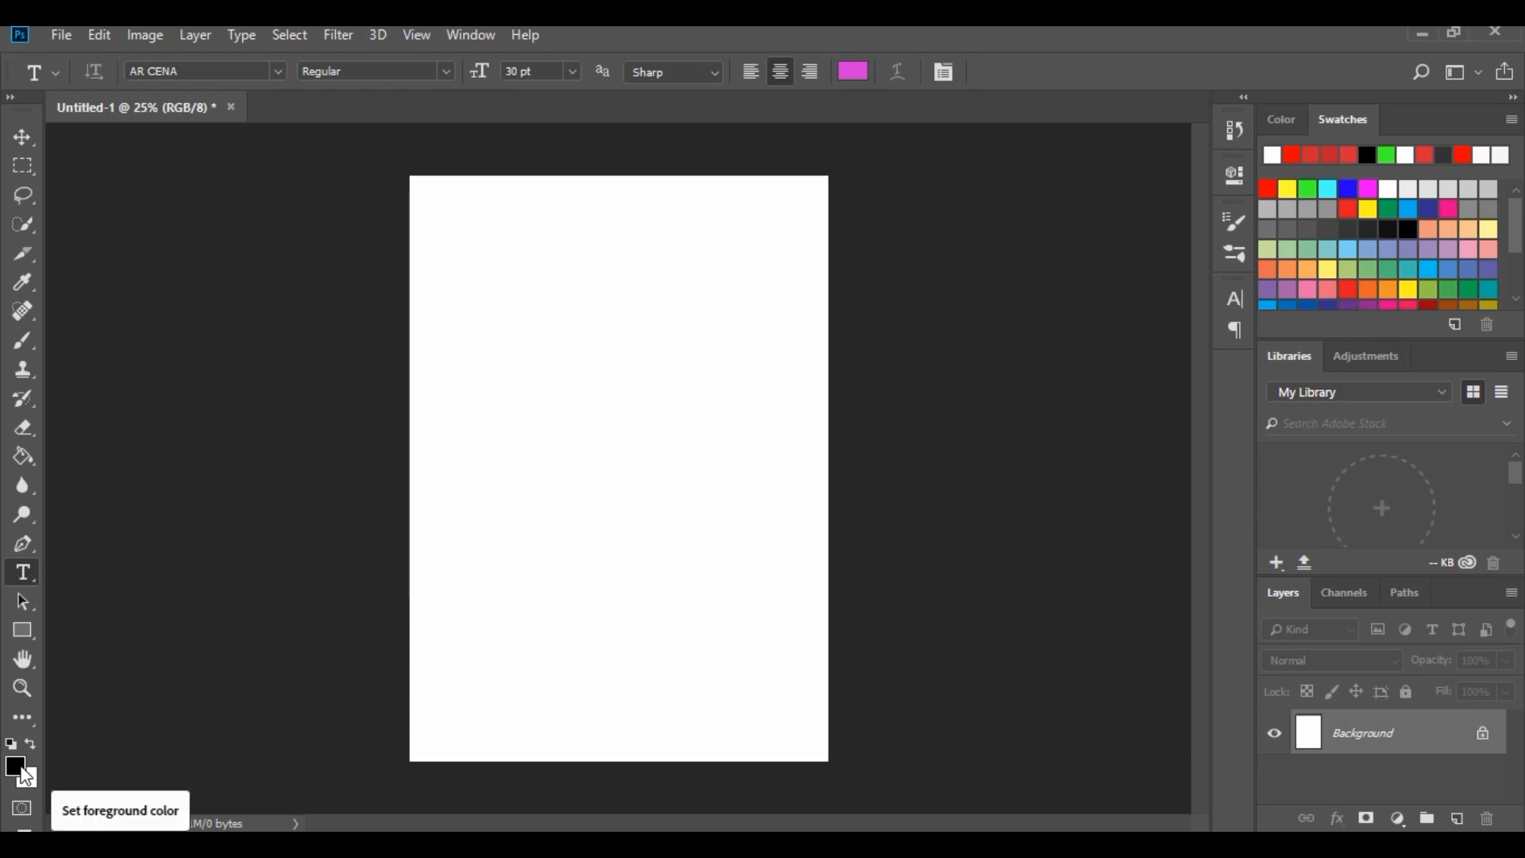
pyautogui.click(16, 769)
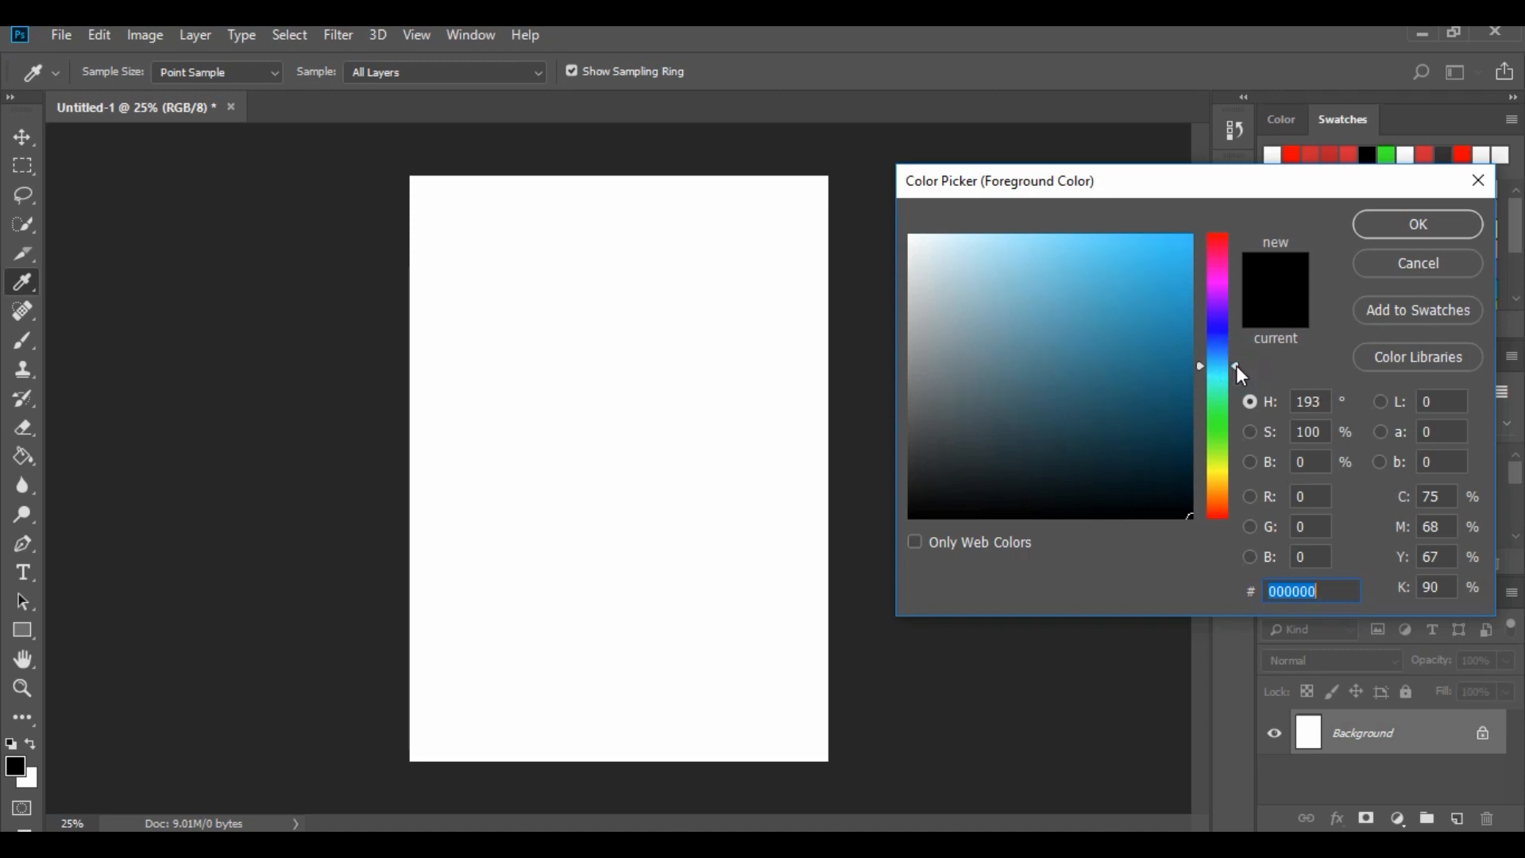
pyautogui.moveTo(1236, 365); pyautogui.dragTo(1255, 513)
pyautogui.click(1247, 403)
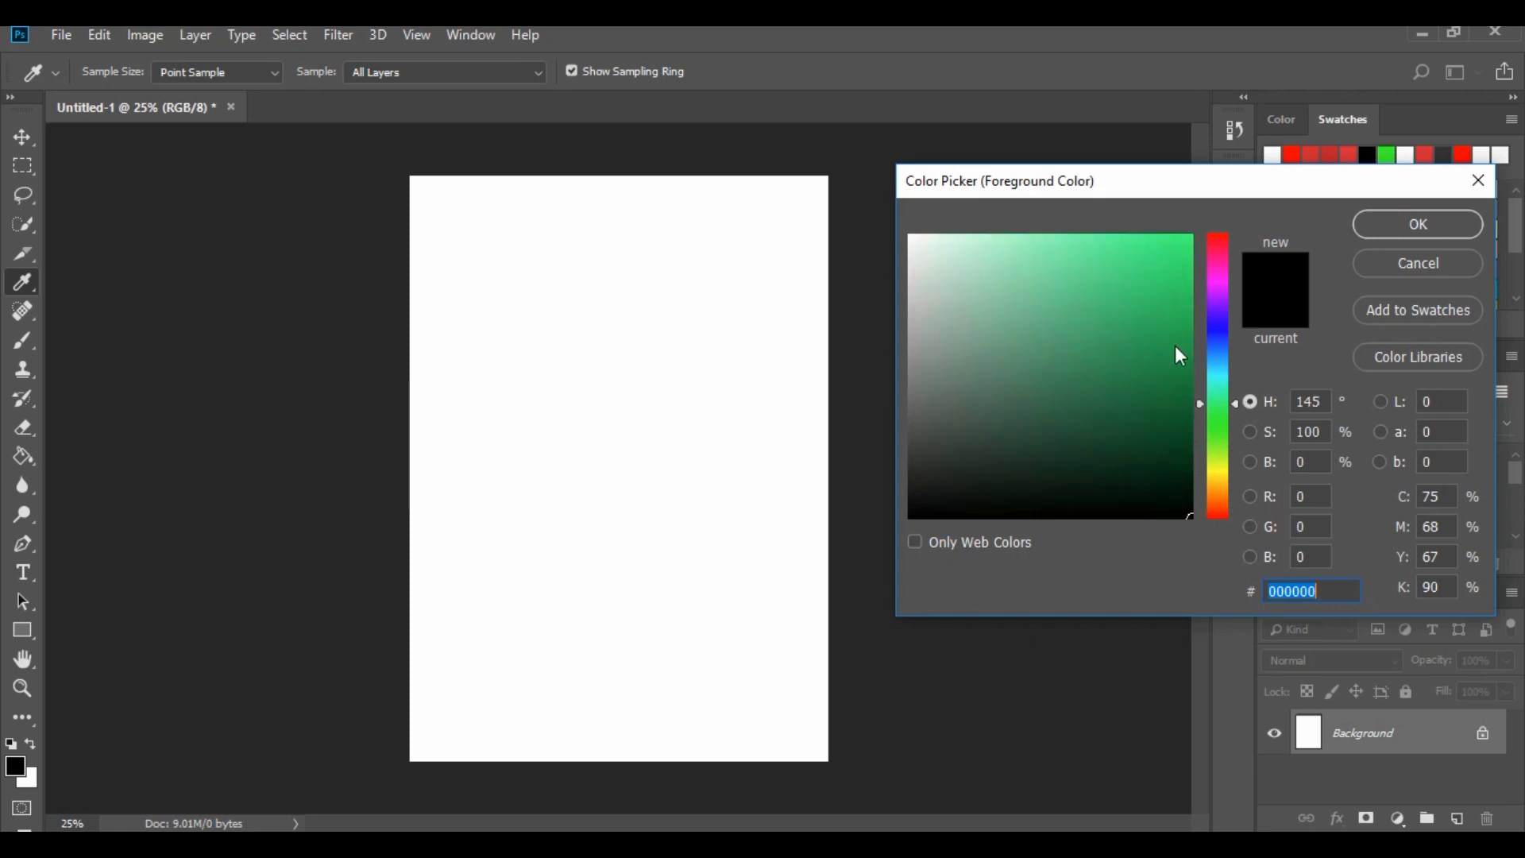
pyautogui.click(1055, 354)
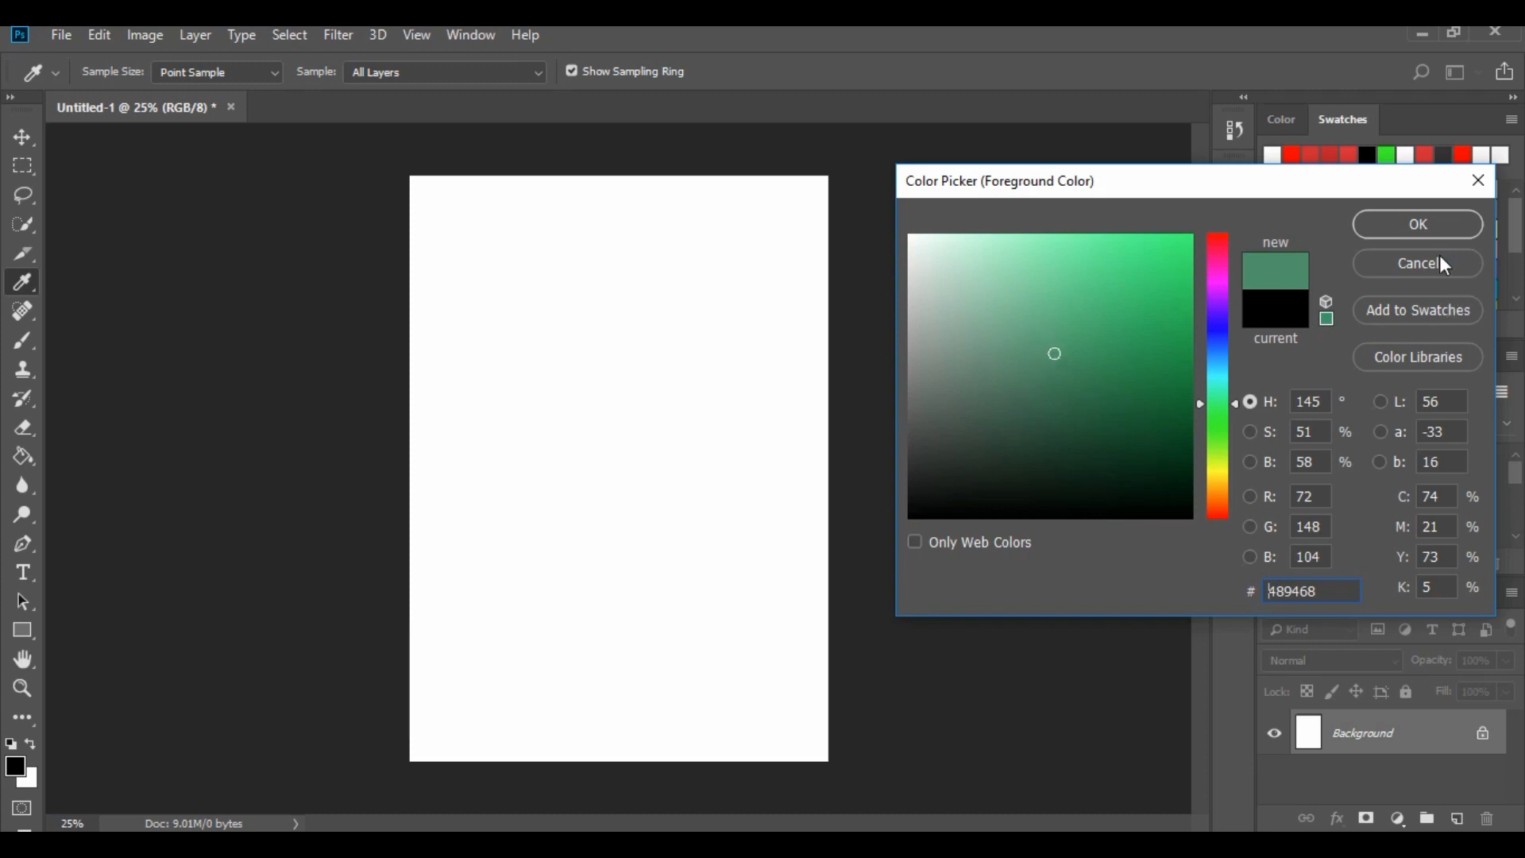
pyautogui.click(1436, 226)
# - Add the text "HELLO THERE" in the upper part of the page near its left edge
pyautogui.press('t')
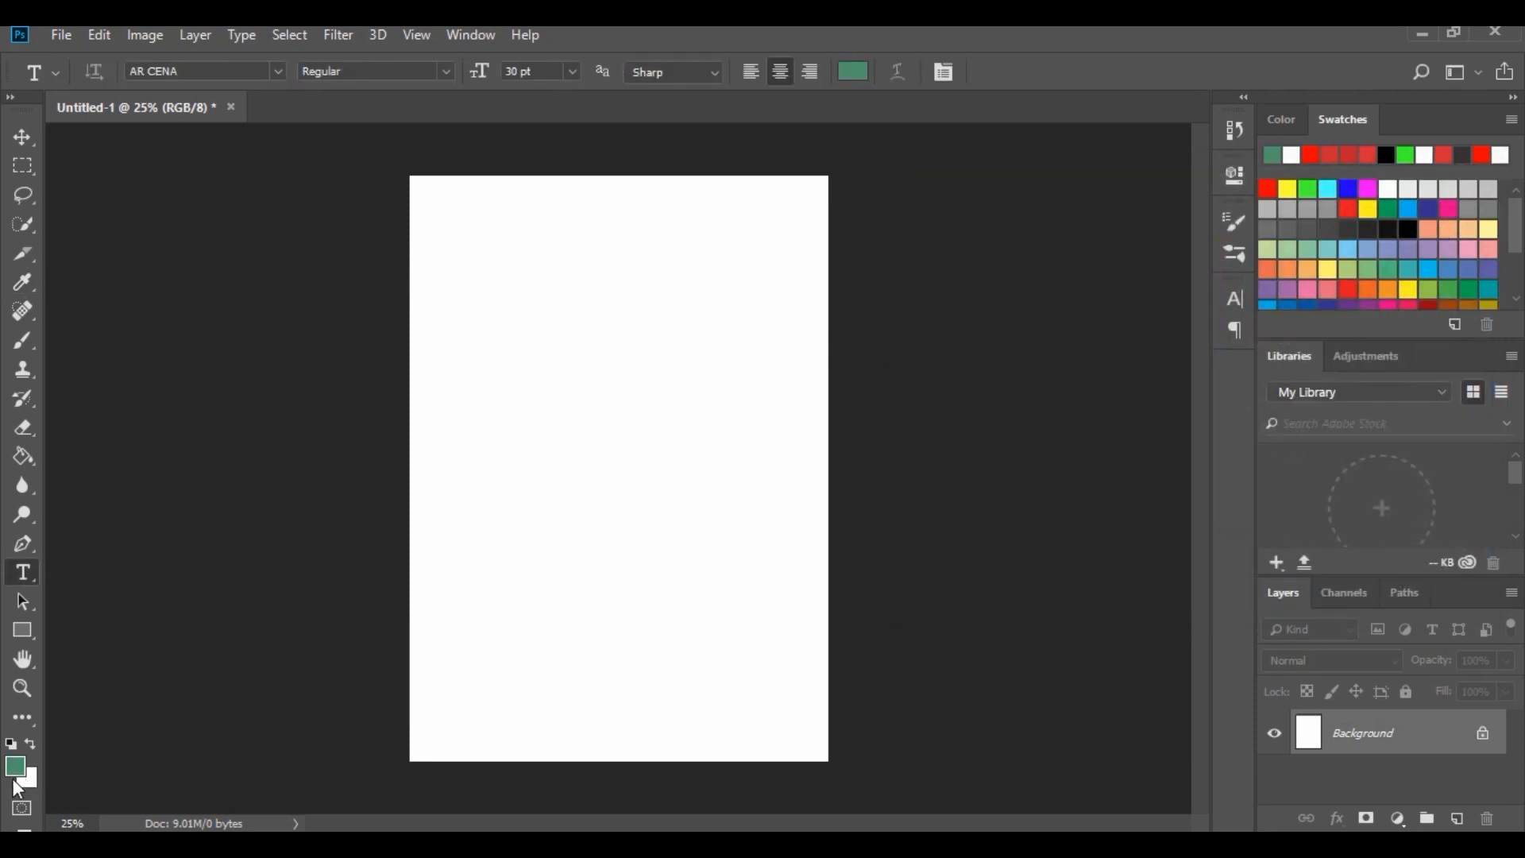
pyautogui.click(25, 572)
pyautogui.click(503, 392)
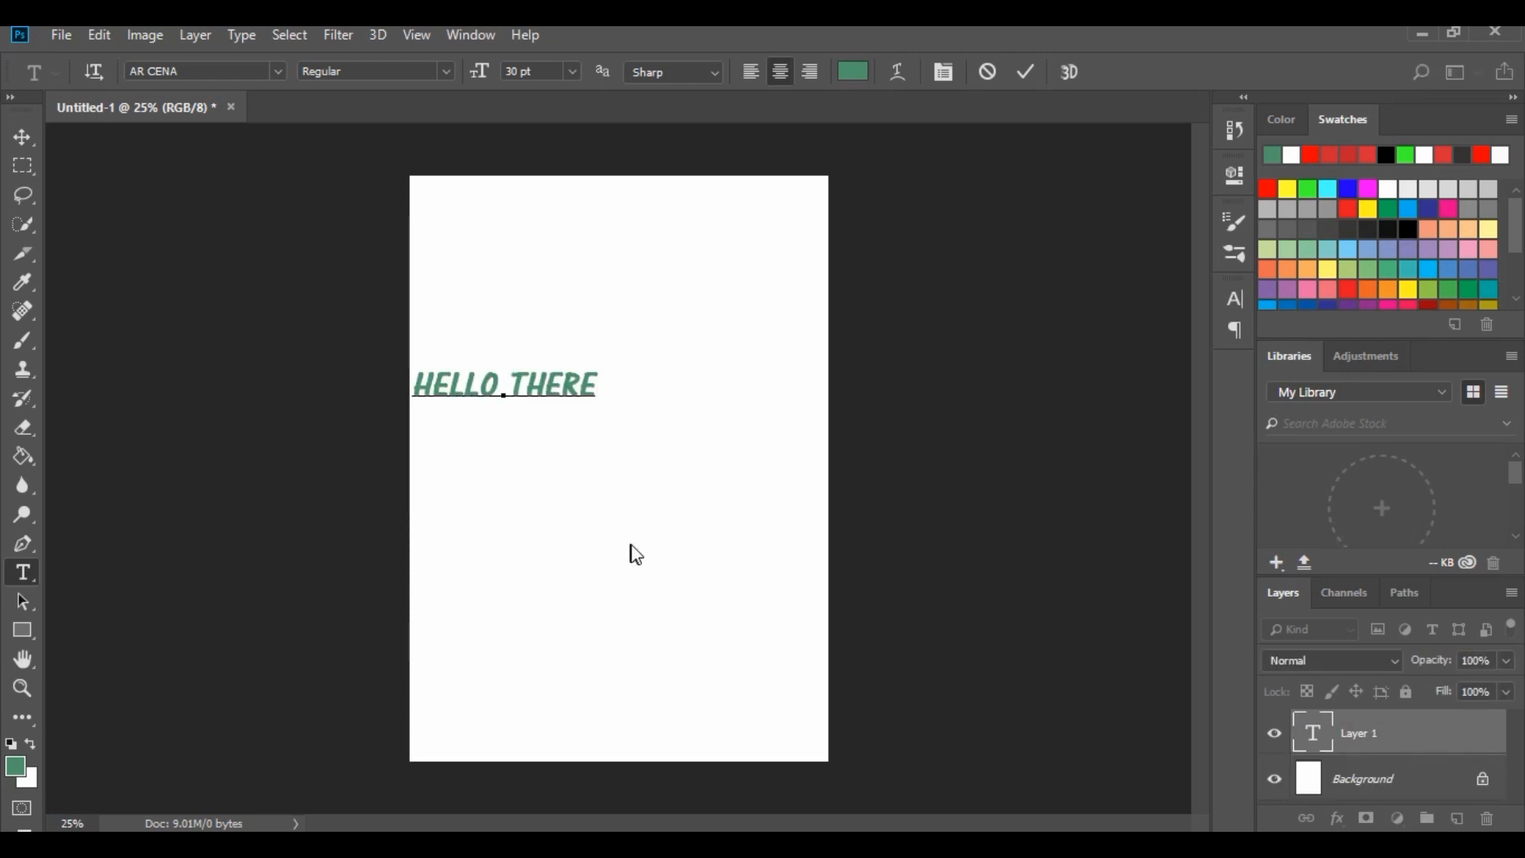
pyautogui.click(22, 140)
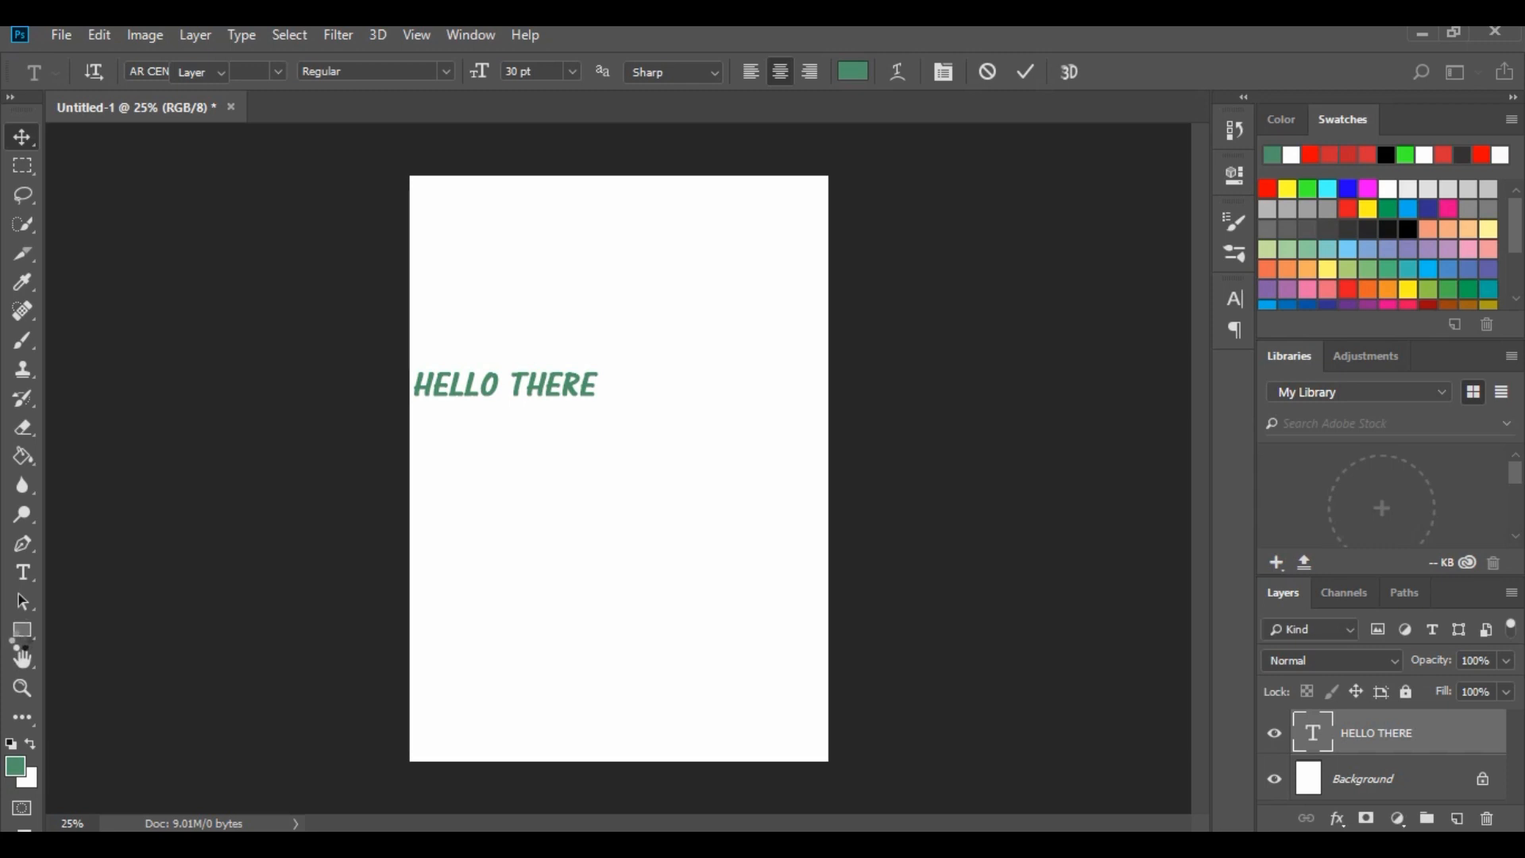
# - Draw a green rectangle about 864 × 652 px below the text, and shift the HELLO THERE text right to sit above it
pyautogui.click(24, 636)
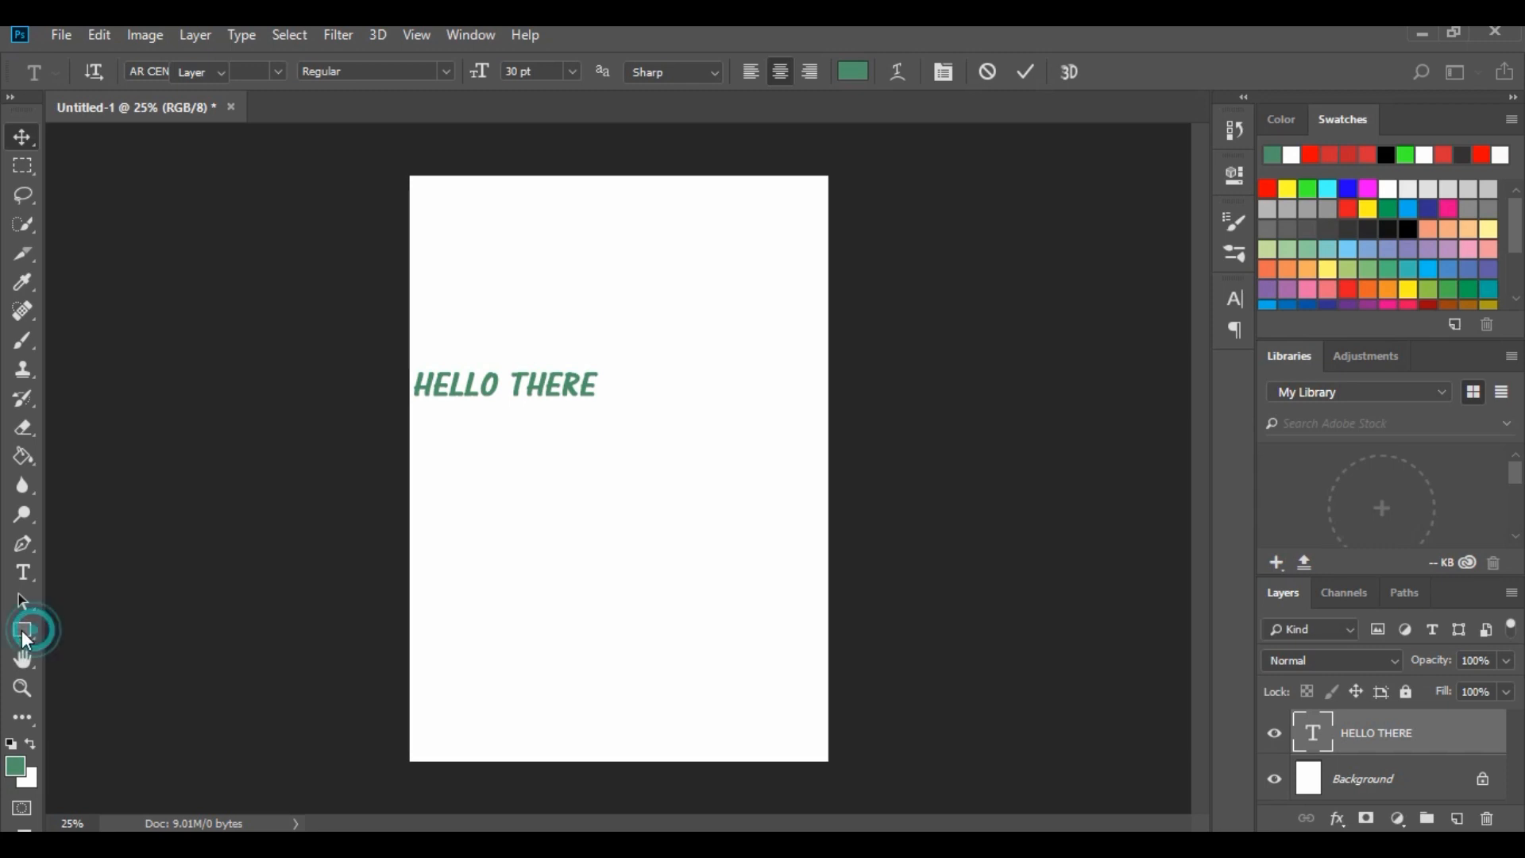
pyautogui.moveTo(458, 465); pyautogui.dragTo(698, 646)
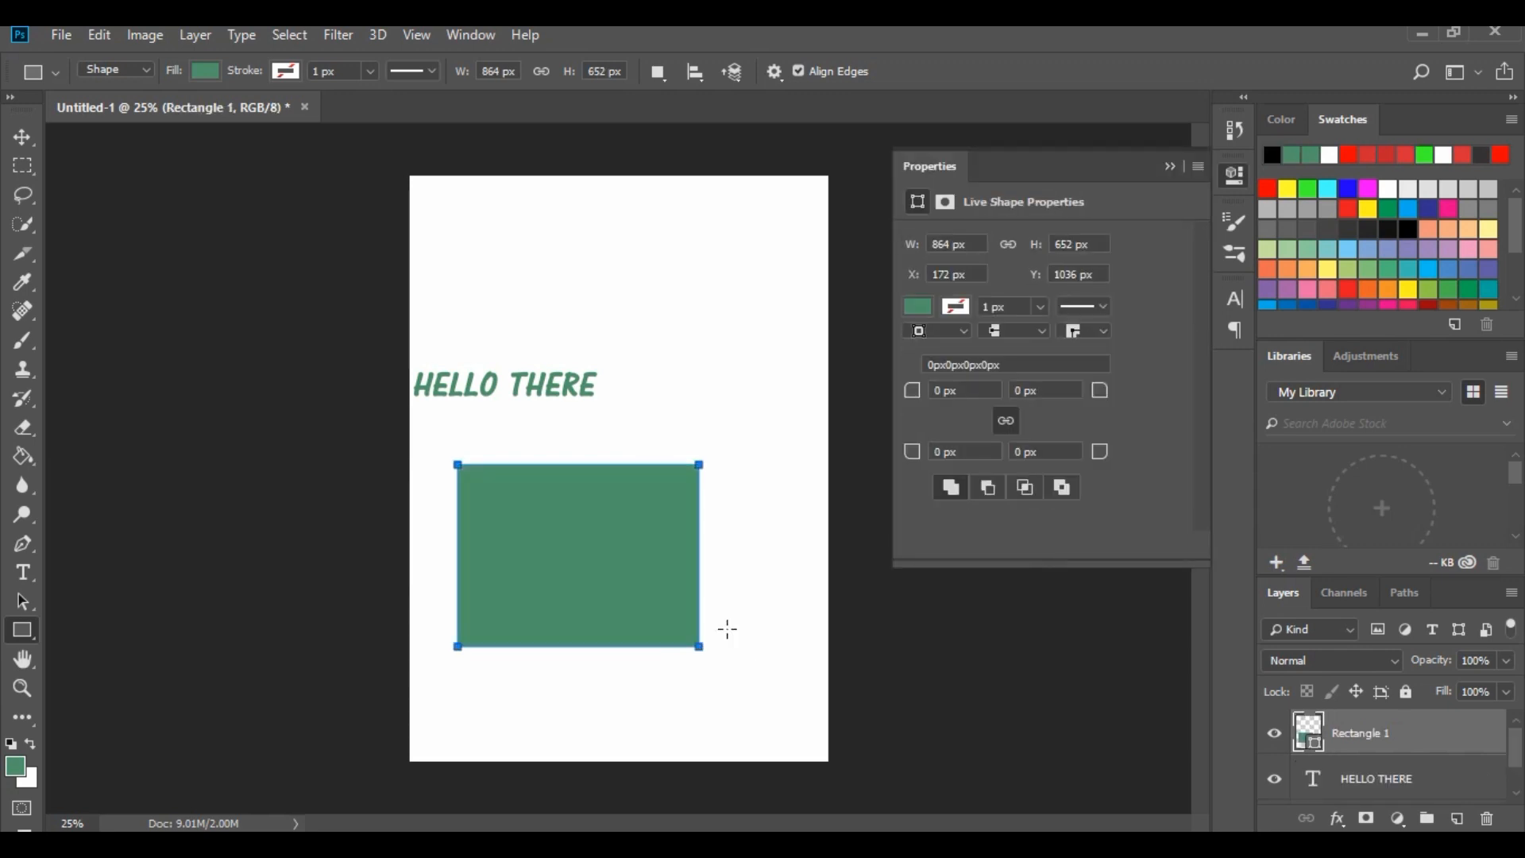
pyautogui.click(27, 138)
pyautogui.moveTo(508, 386); pyautogui.dragTo(582, 397)
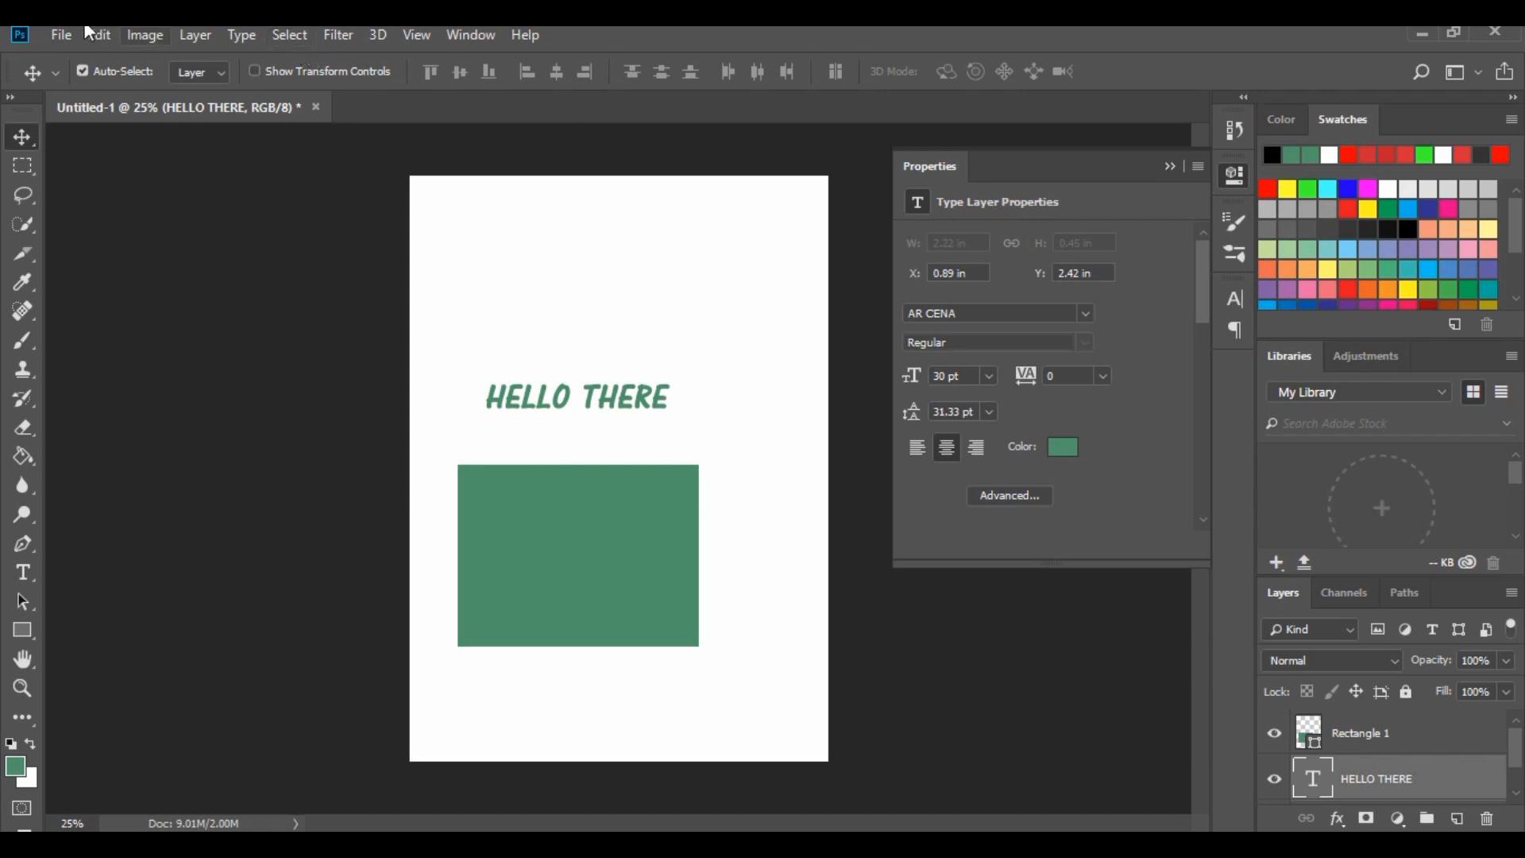
# - Place the image "Outer Space - Rocket01" from the Space clipart folder as an embedded object
pyautogui.click(66, 36)
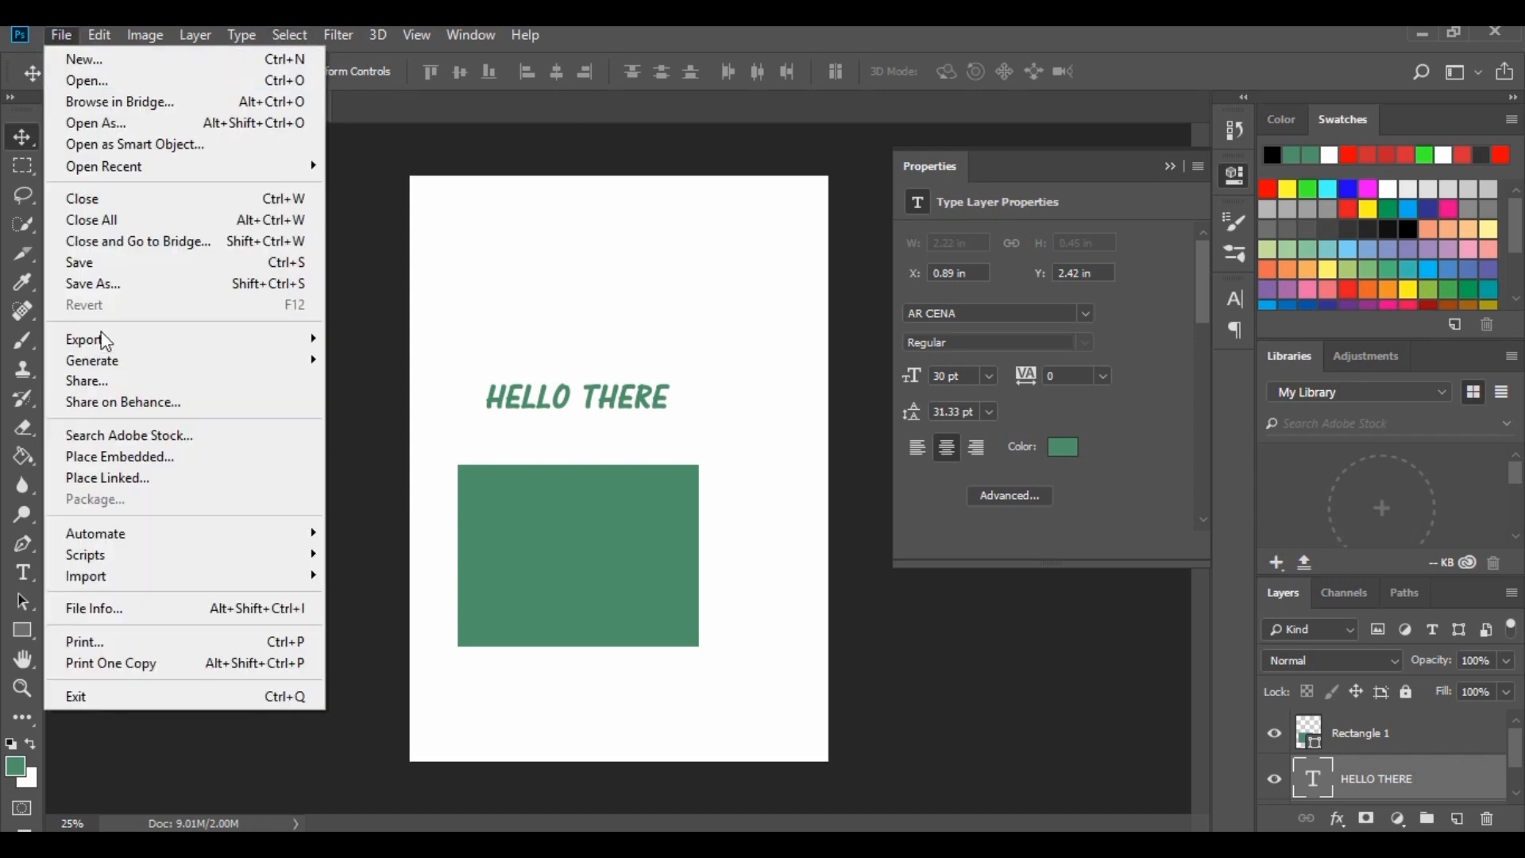
pyautogui.click(109, 478)
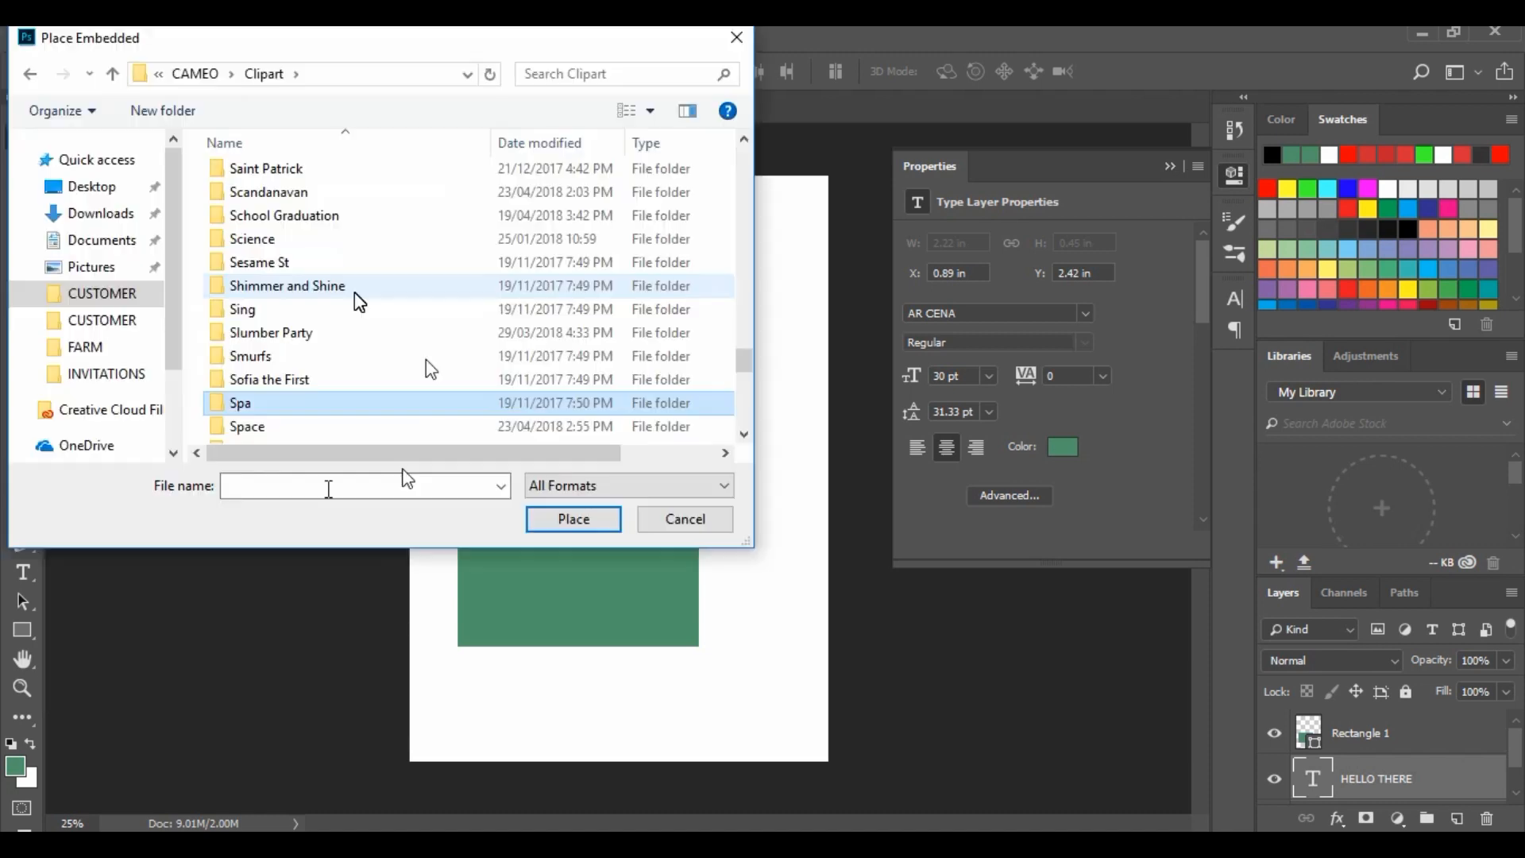
pyautogui.click(265, 429)
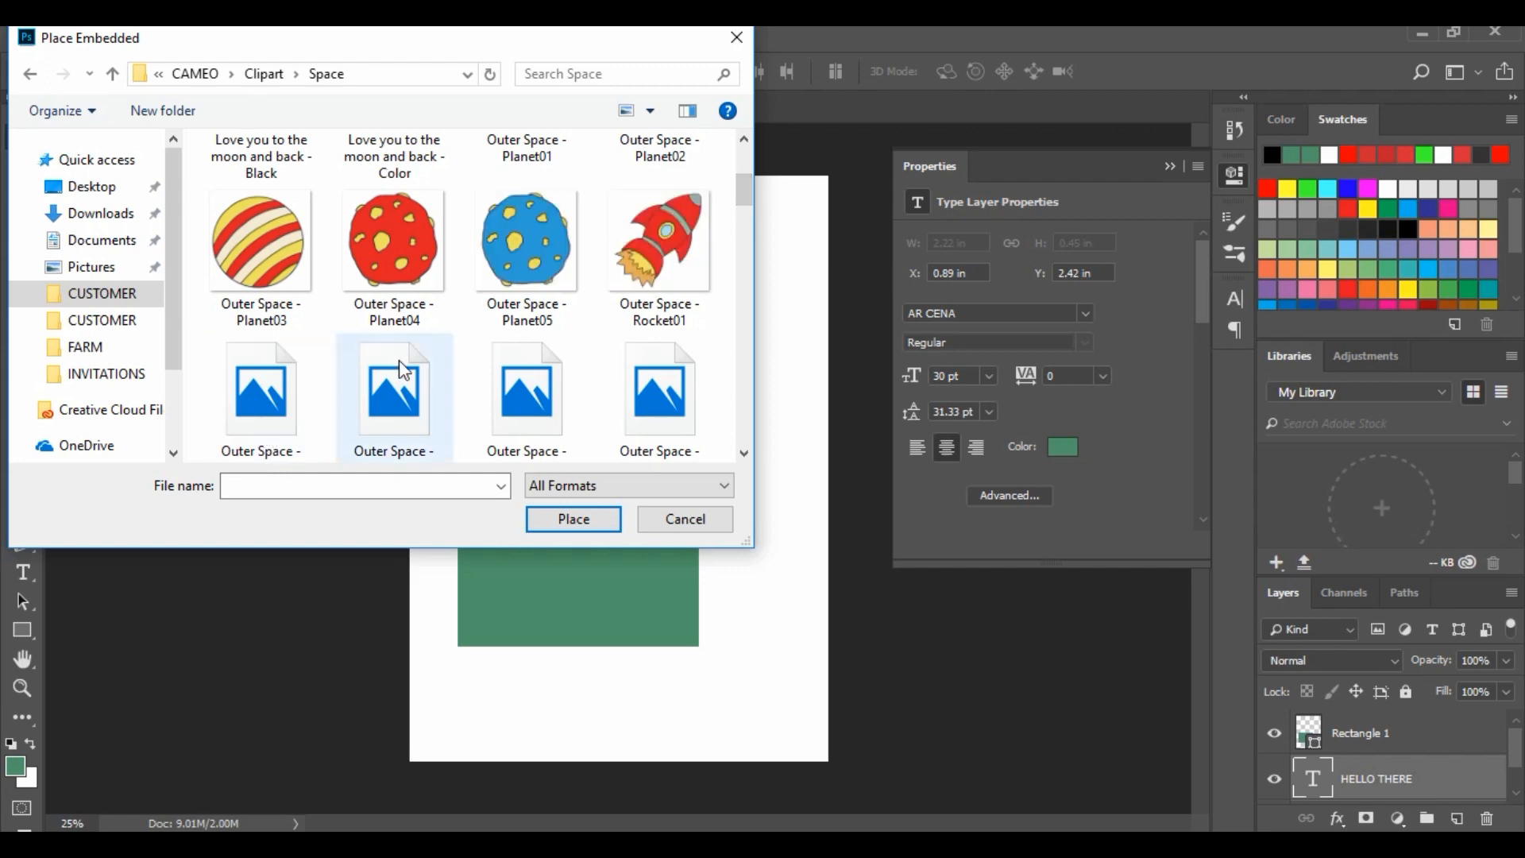
pyautogui.click(650, 229)
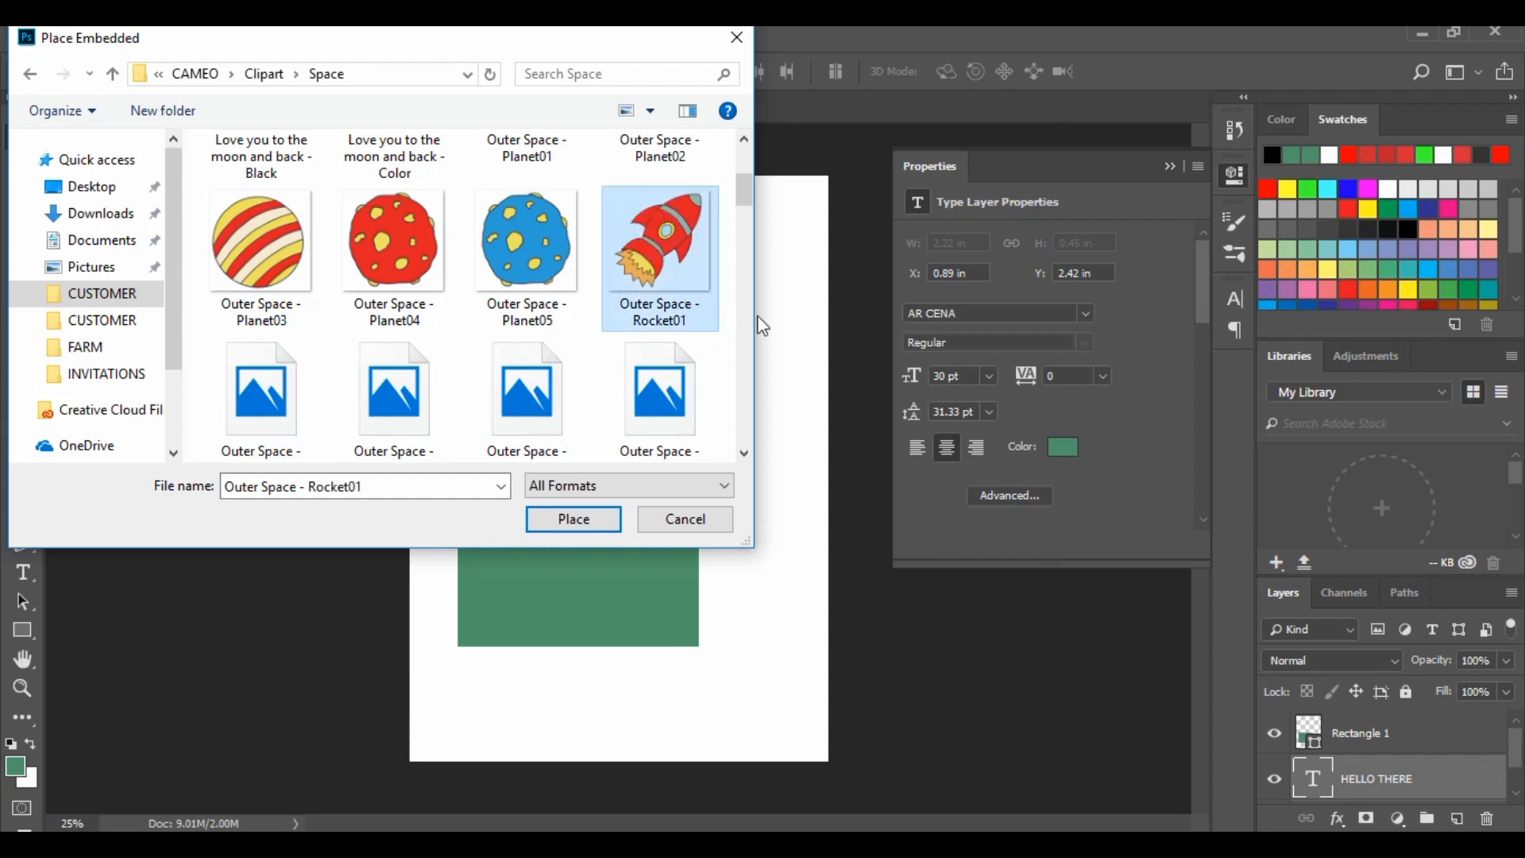
pyautogui.click(576, 520)
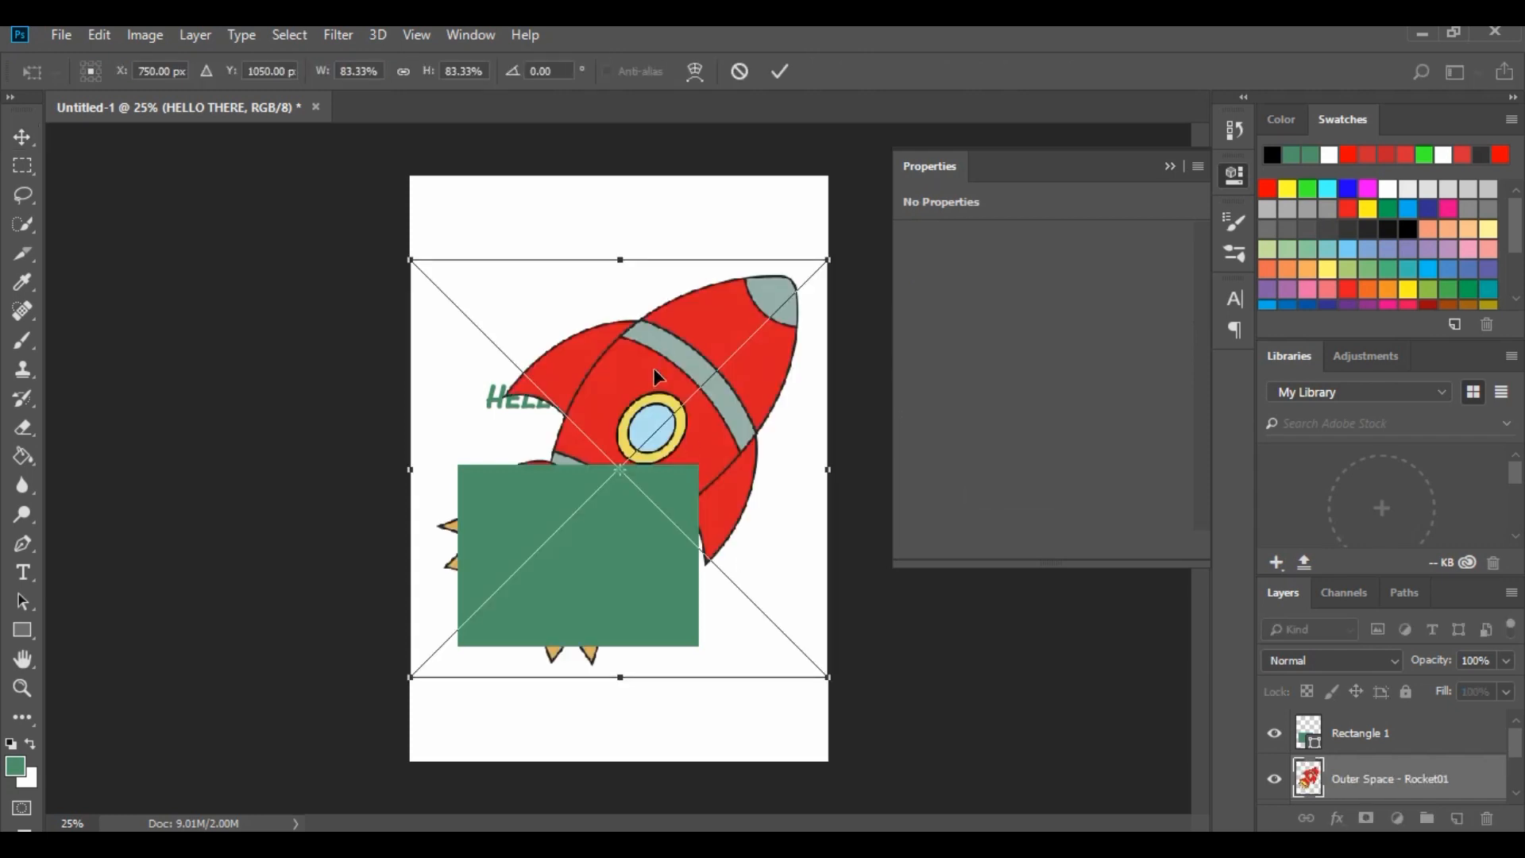
# - Scale the rocket to about 2.56 × 2.68 in at the page's upper right, and move the HELLO THERE text down to just above the rectangle
pyautogui.moveTo(653, 369); pyautogui.dragTo(654, 301)
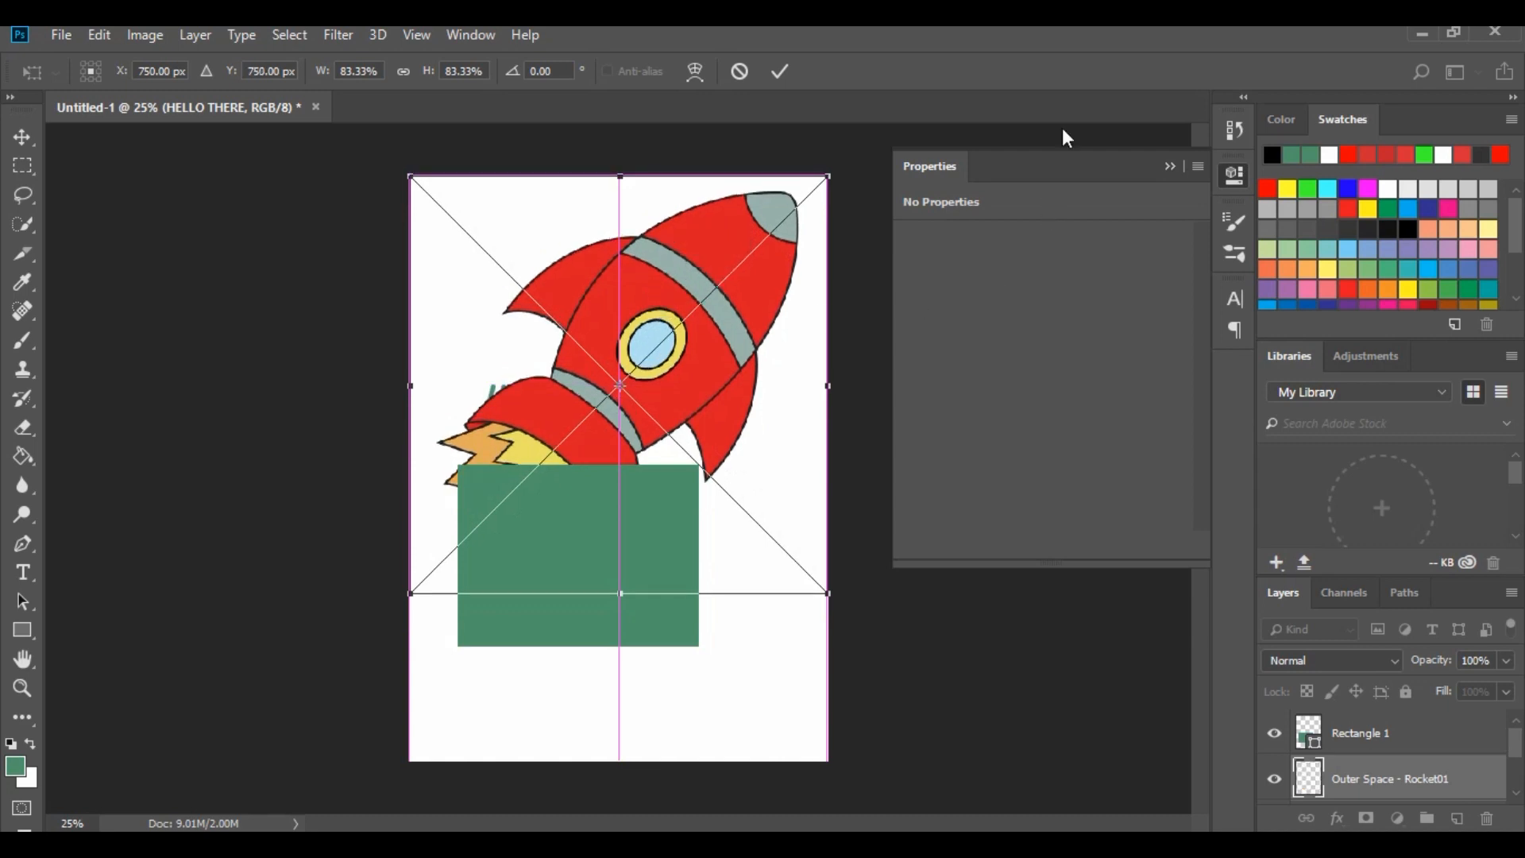
pyautogui.moveTo(824, 174); pyautogui.dragTo(731, 249)
pyautogui.press('Return')
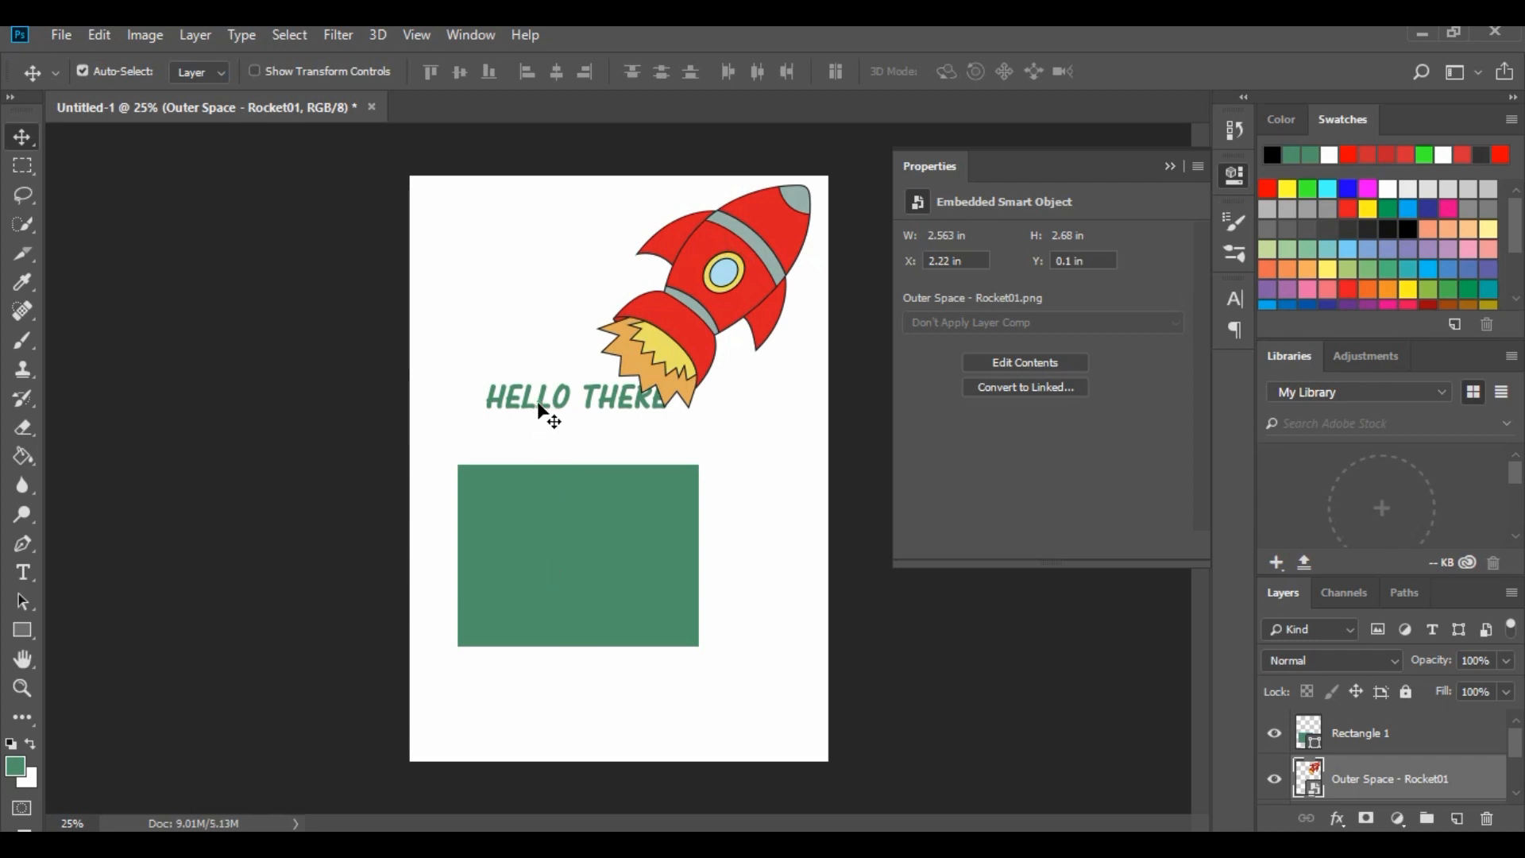
pyautogui.moveTo(540, 405); pyautogui.dragTo(533, 445)
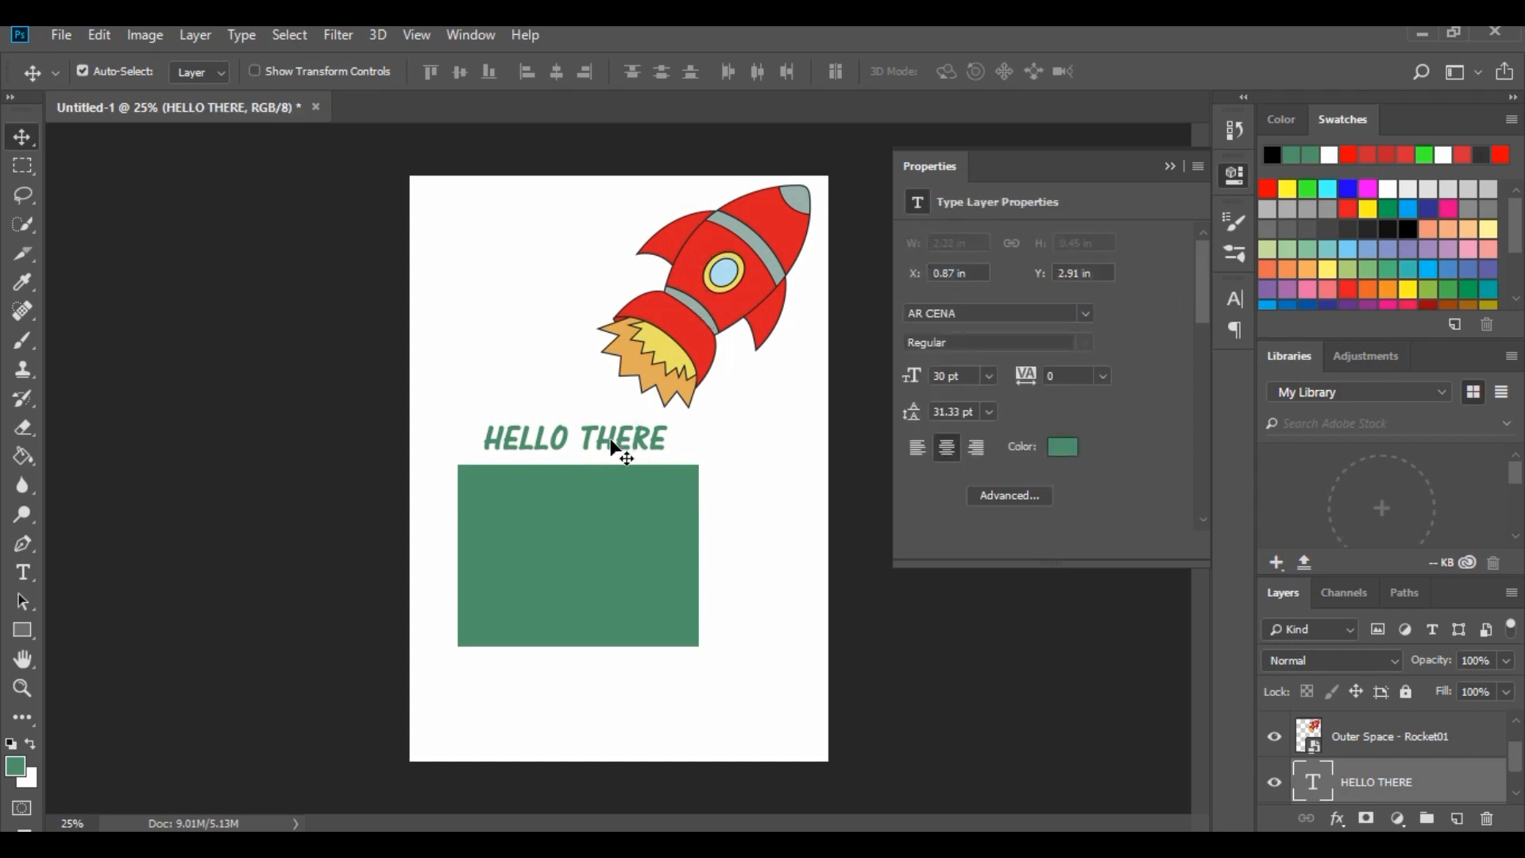
# - Sample the rocket's red, yellow and orange as the HELLO THERE text colour, ending on the grey band's 97b3aa
pyautogui.click(25, 574)
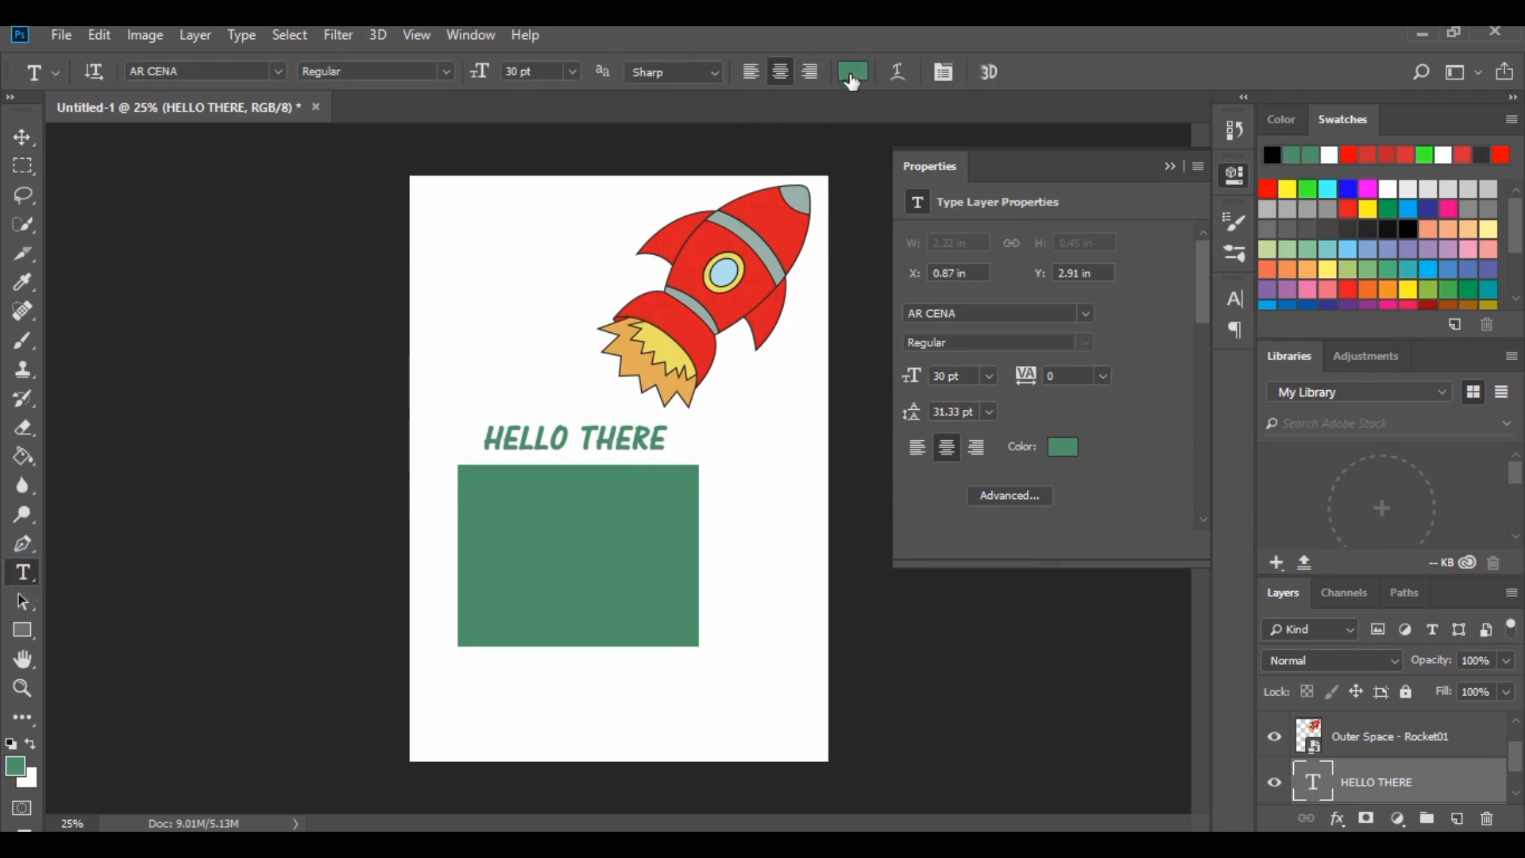
pyautogui.click(851, 72)
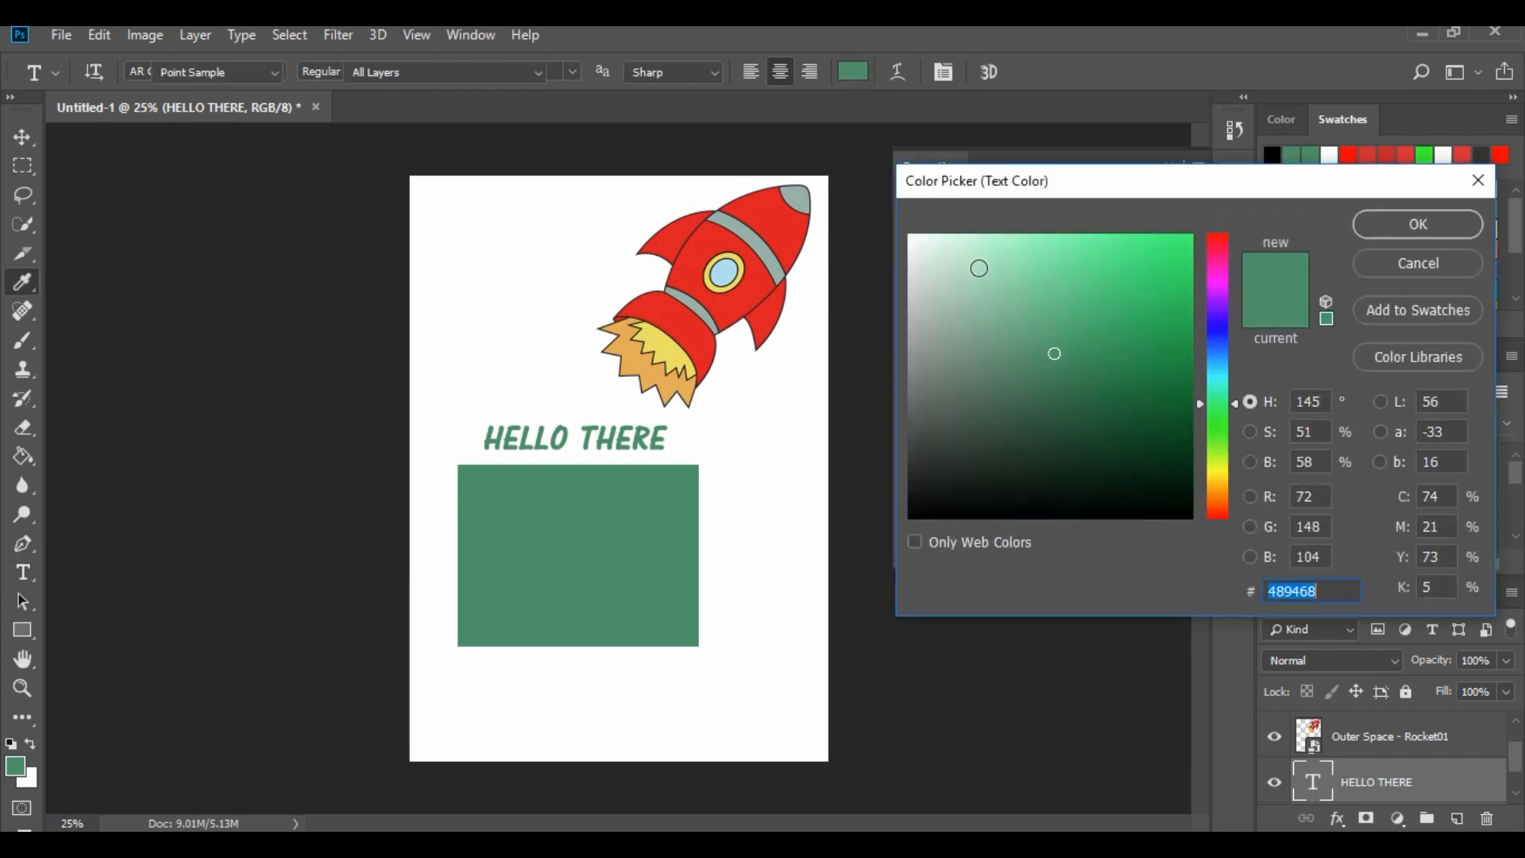
pyautogui.click(785, 229)
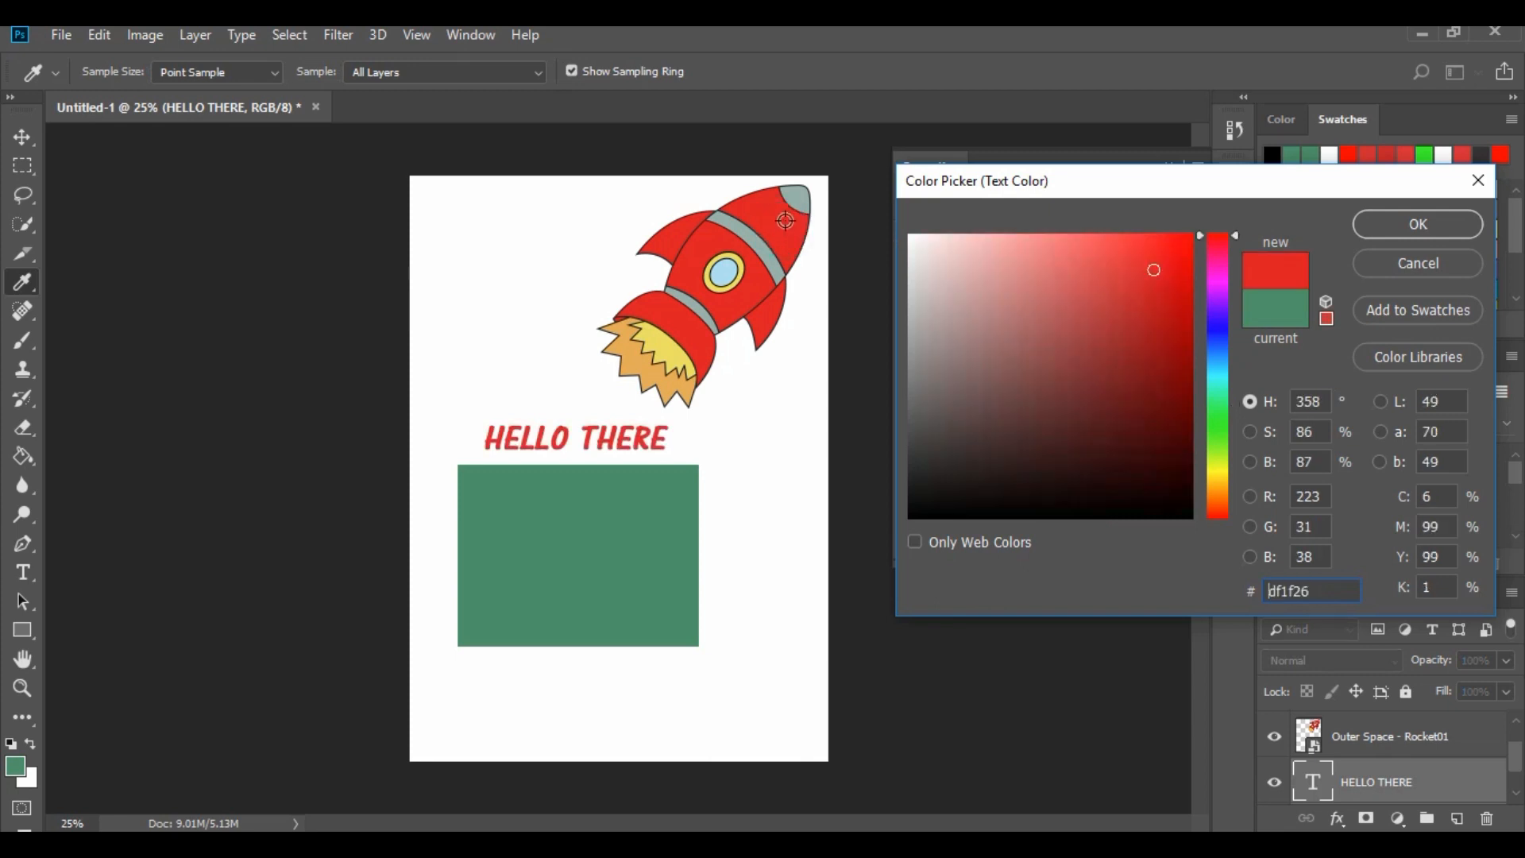
pyautogui.click(669, 352)
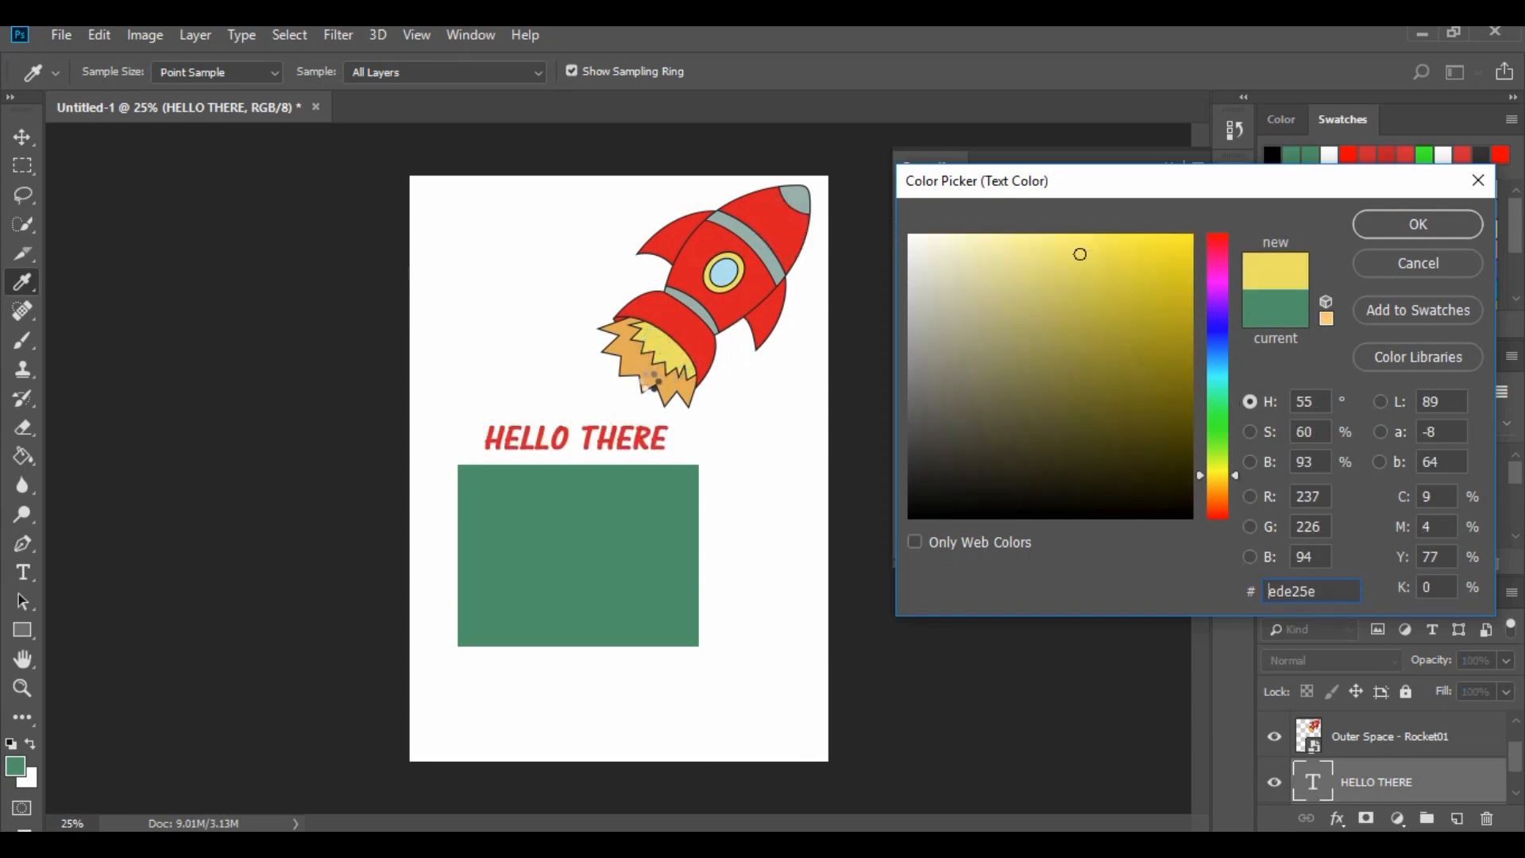
pyautogui.click(648, 377)
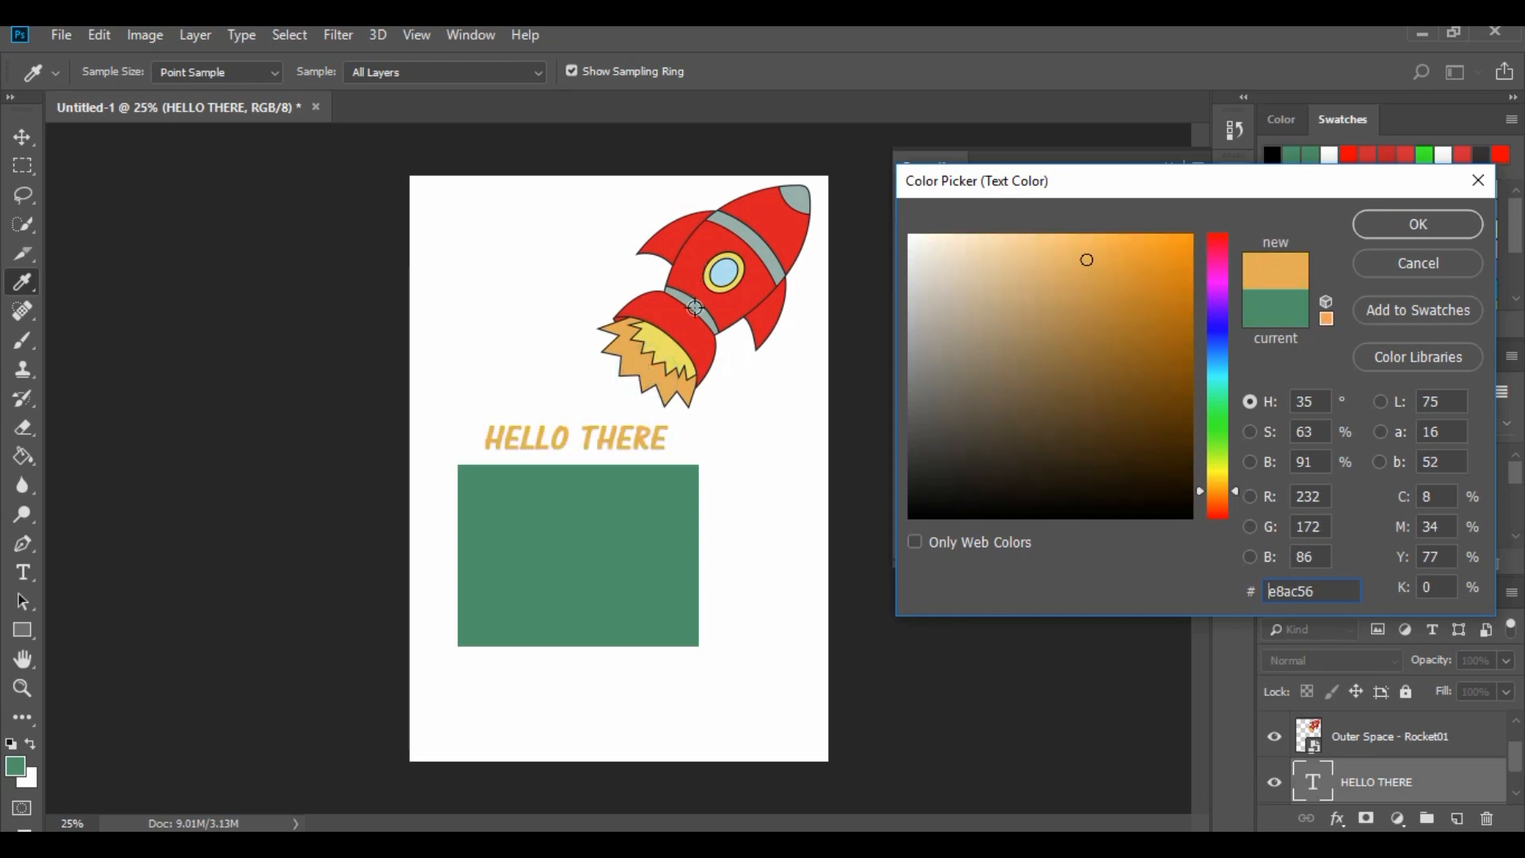
pyautogui.click(698, 309)
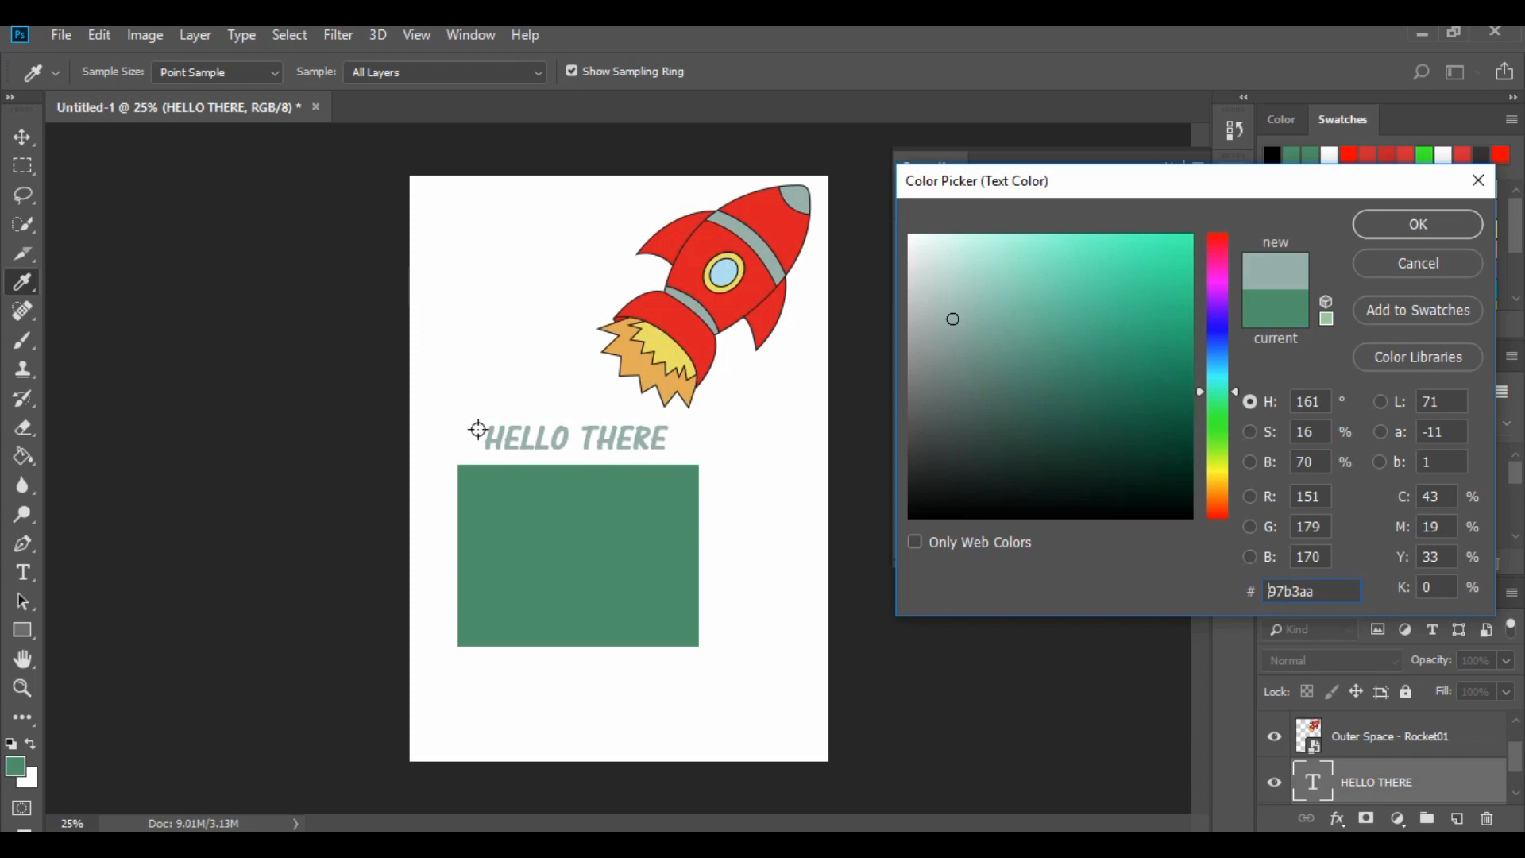
# - Save the sampled grey text colour to the swatches as "Swatch 2" and apply it to the text
pyautogui.click(1441, 305)
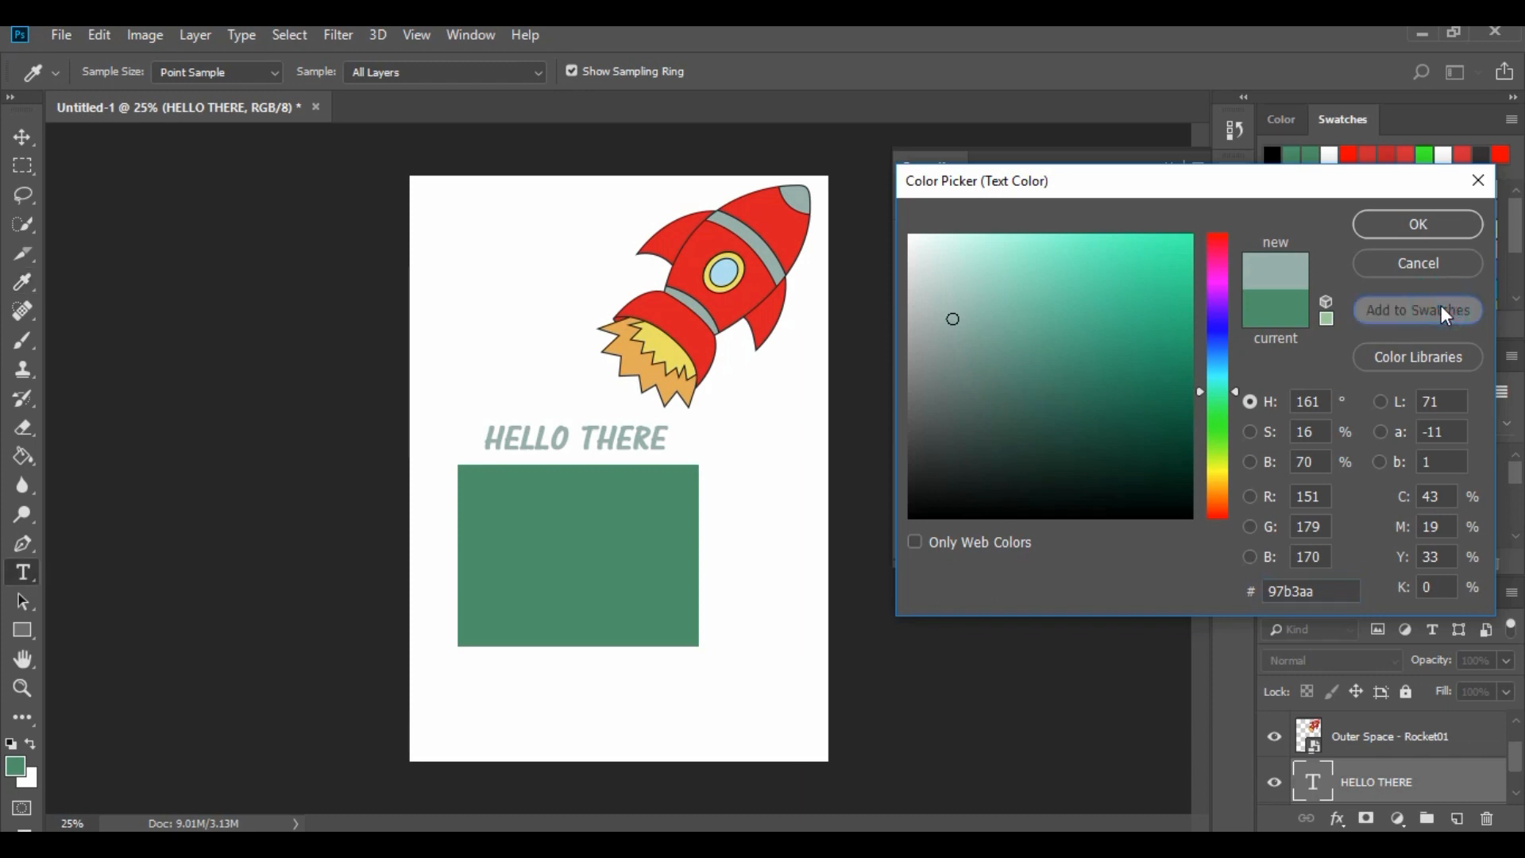
pyautogui.click(1432, 226)
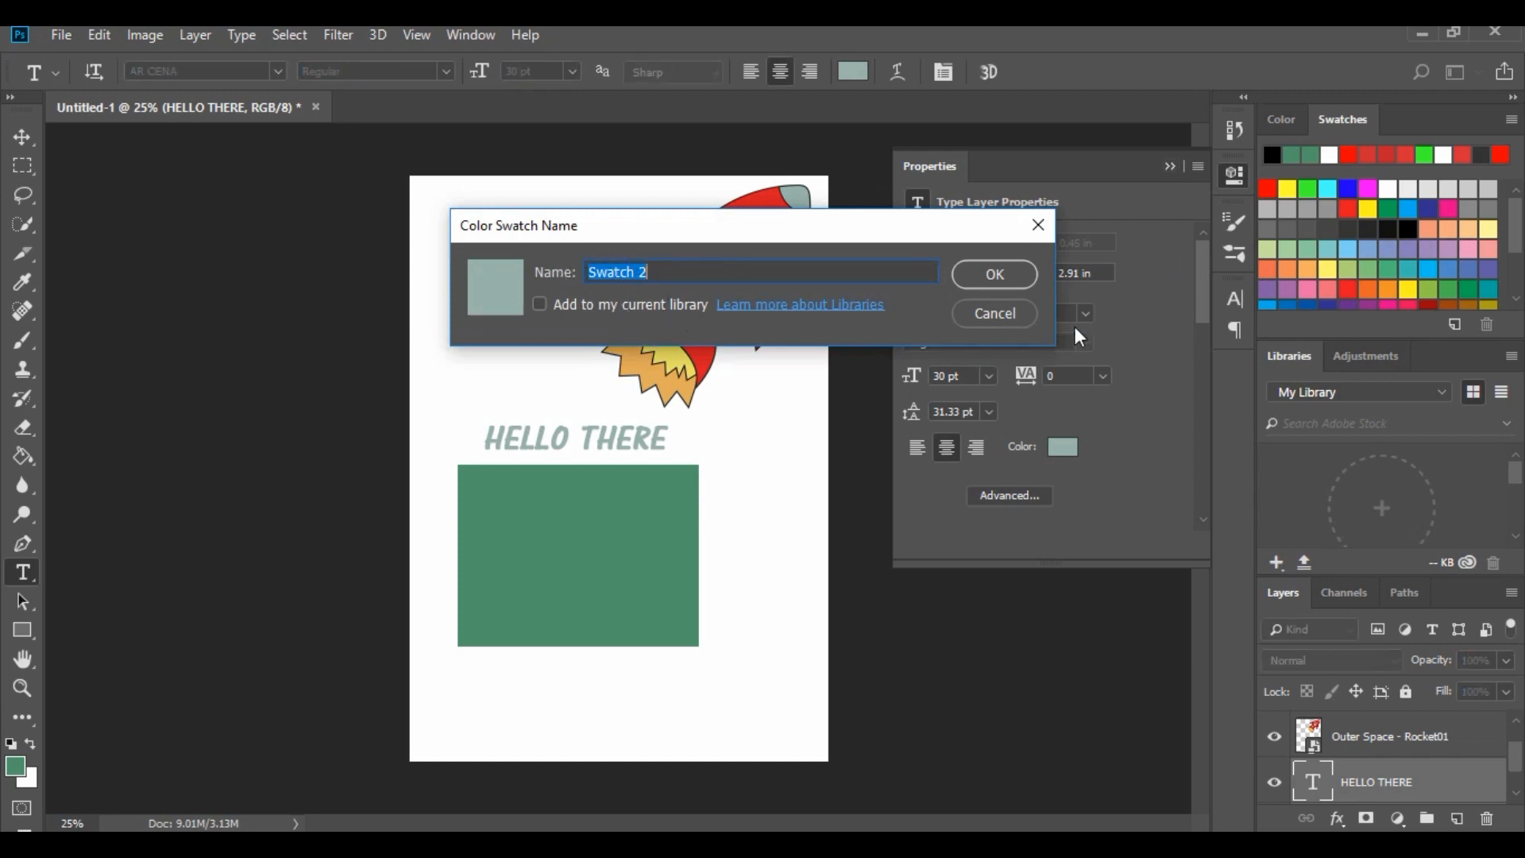
pyautogui.click(998, 275)
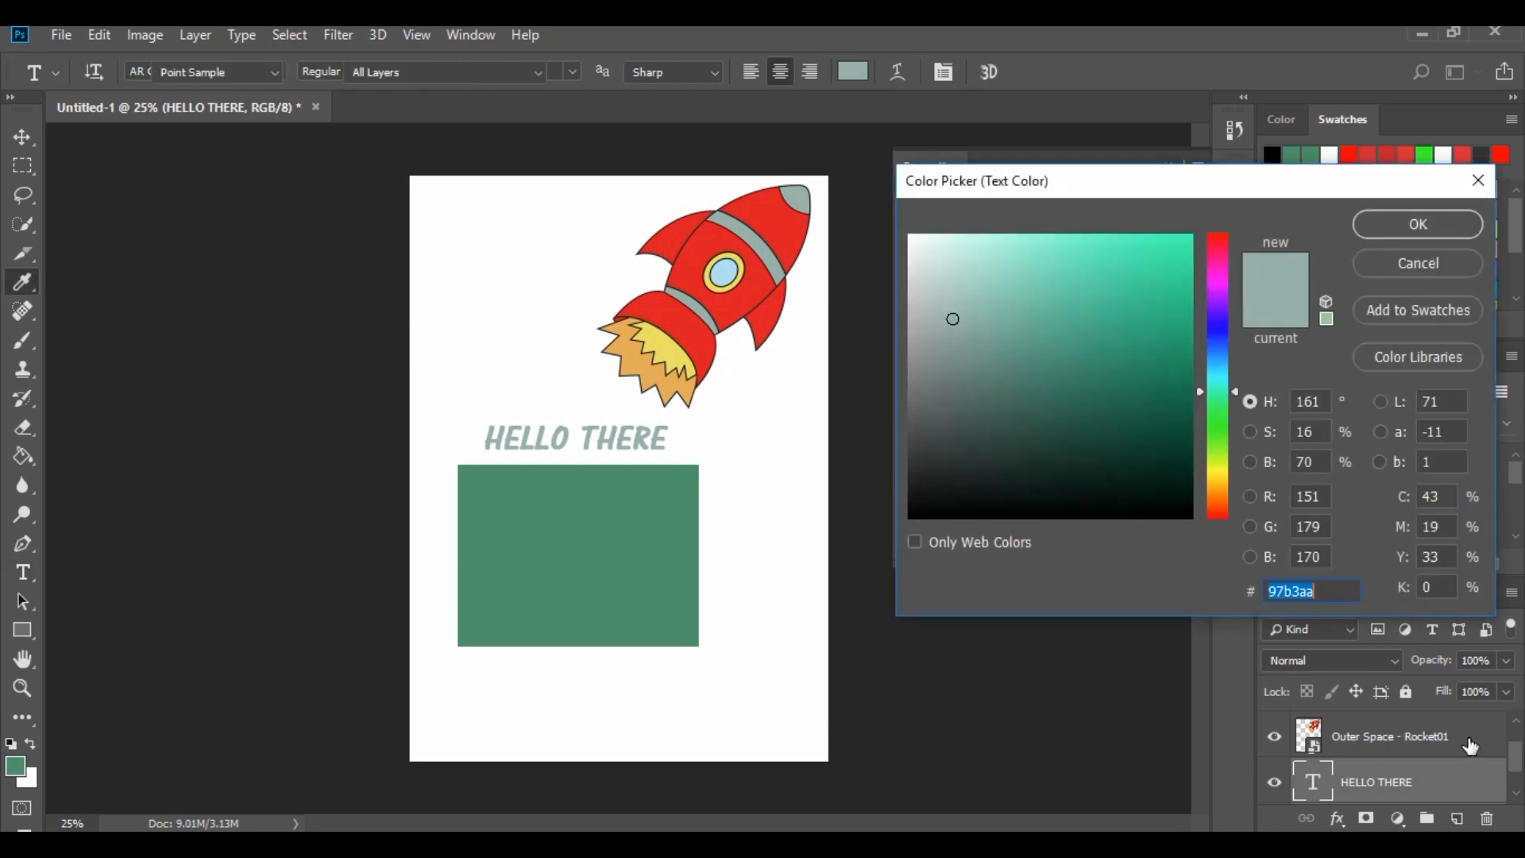
pyautogui.press('Return')
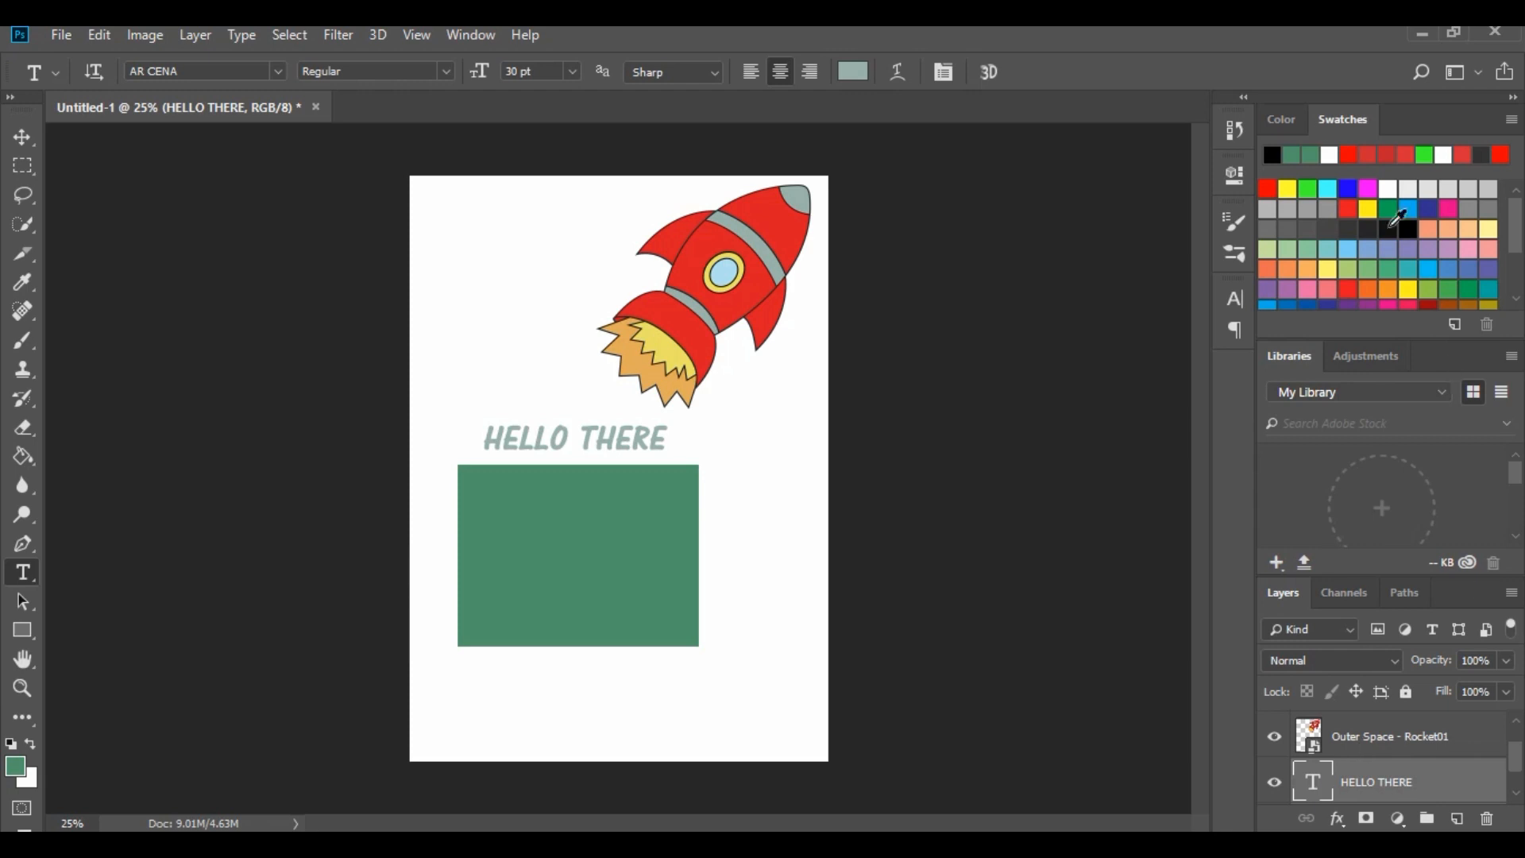
# - Find the saved Swatch 2 at the end of the swatch collection and make it the foreground colour
pyautogui.click(1287, 121)
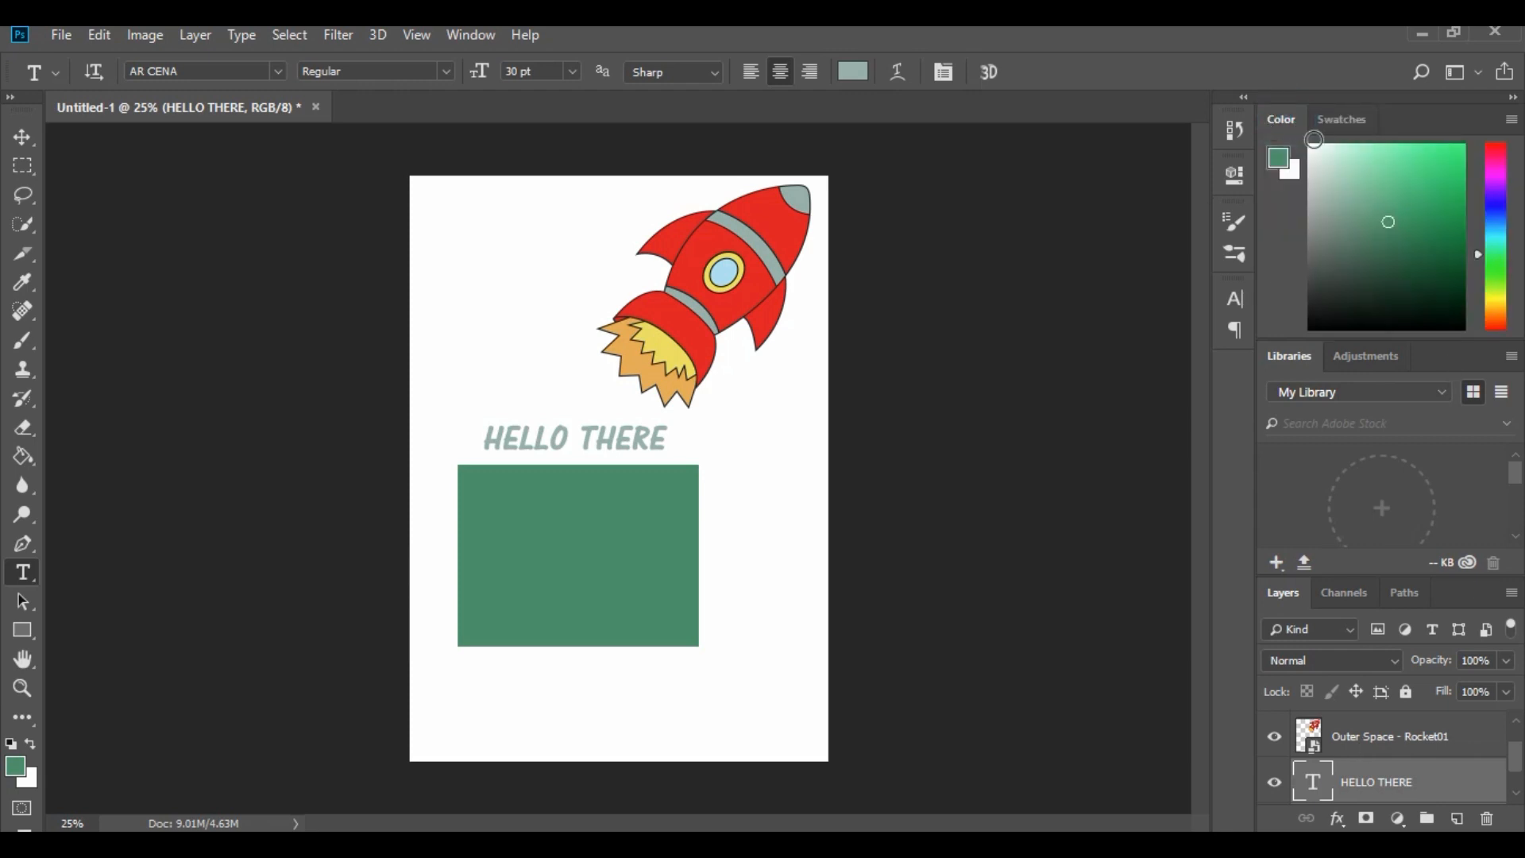
pyautogui.click(1353, 126)
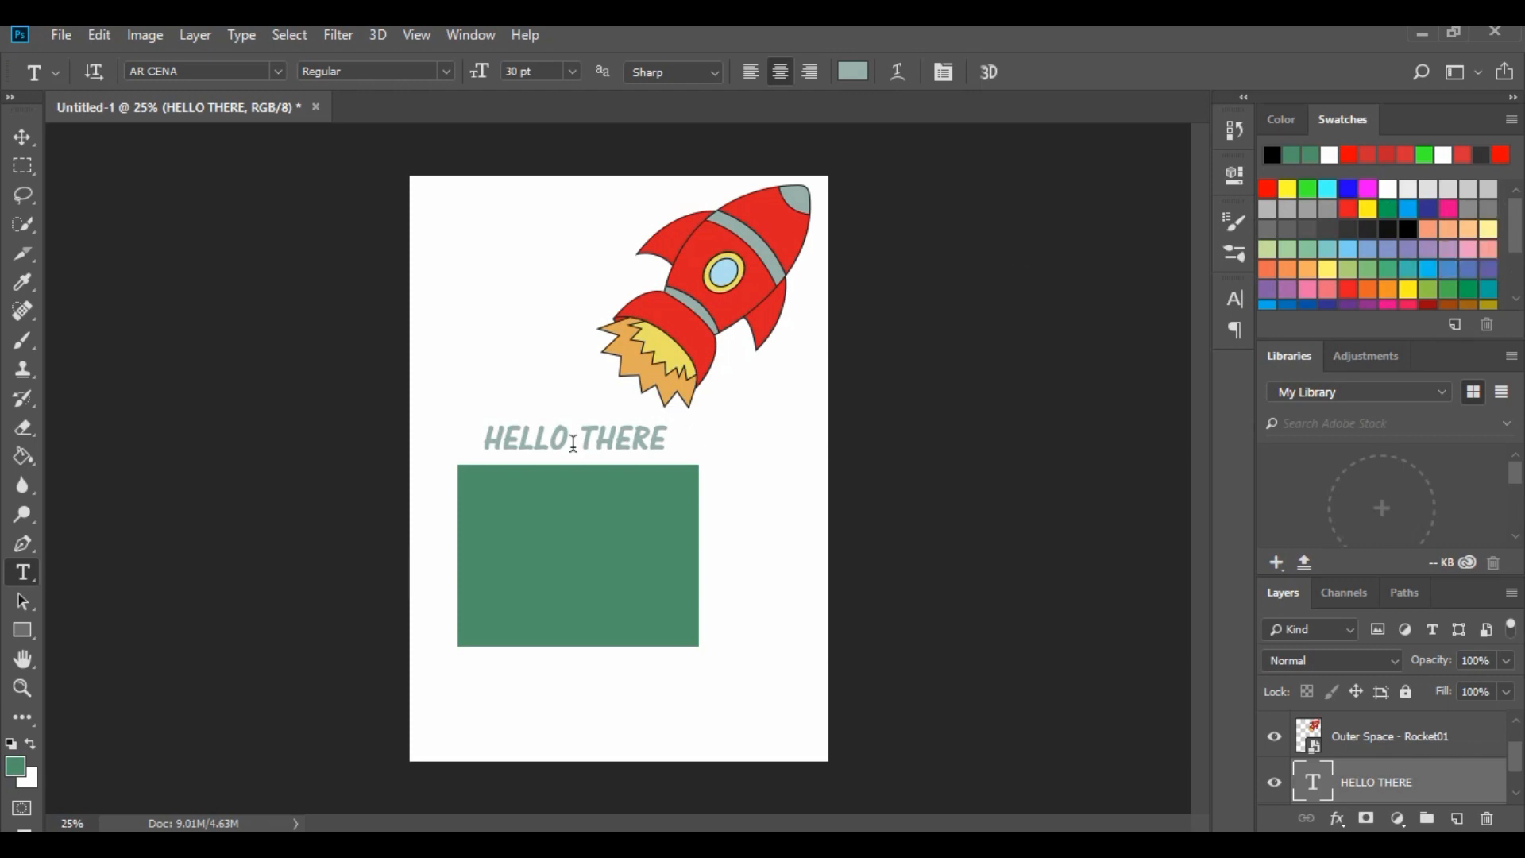
pyautogui.scroll(-3, 1410, 234)
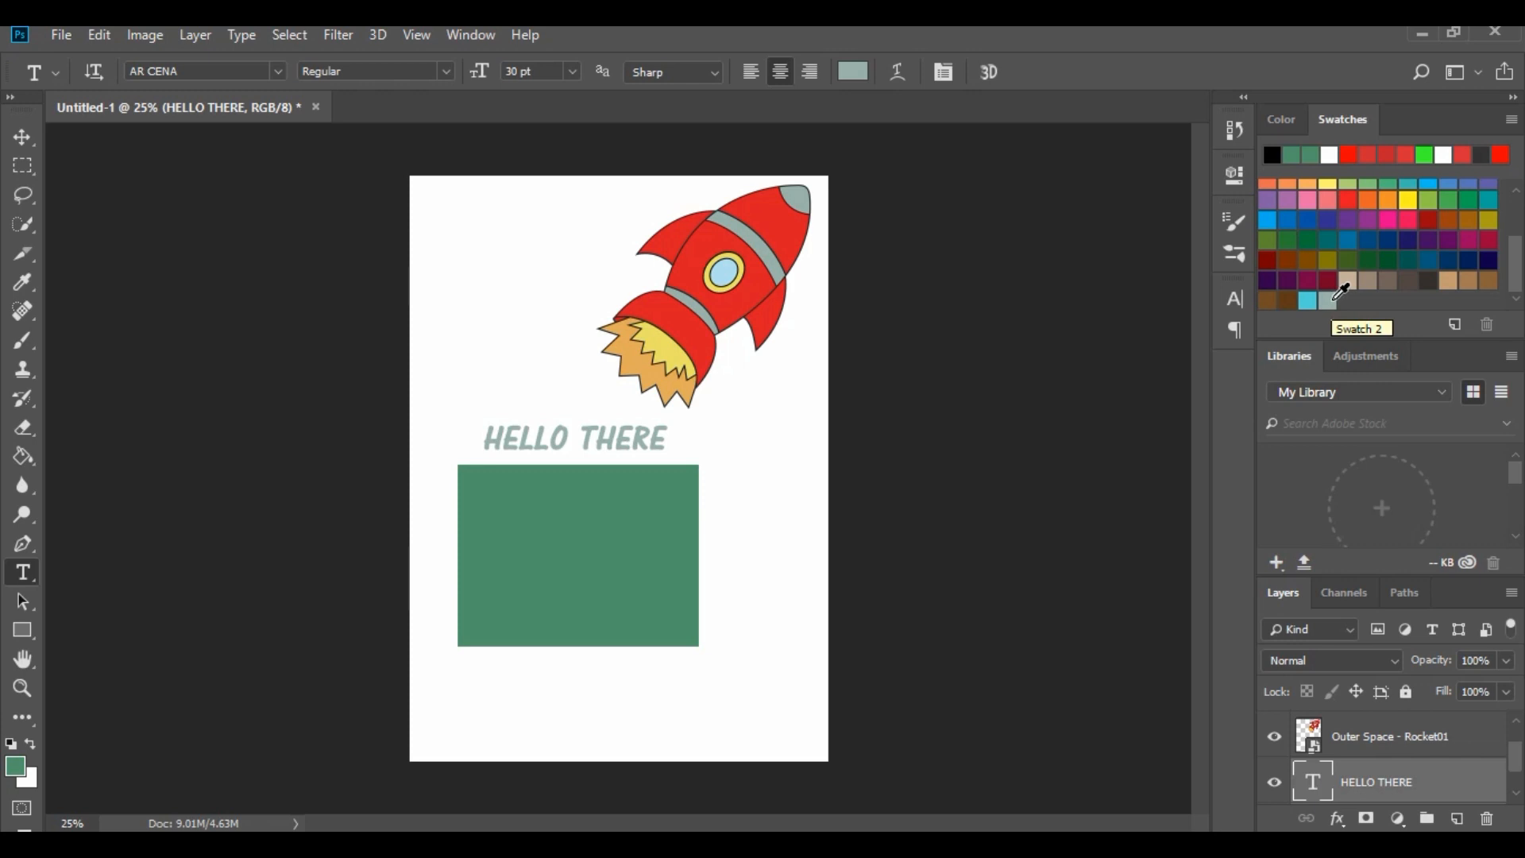
pyautogui.scroll(1, 1368, 275)
pyautogui.scroll(2, 1368, 275)
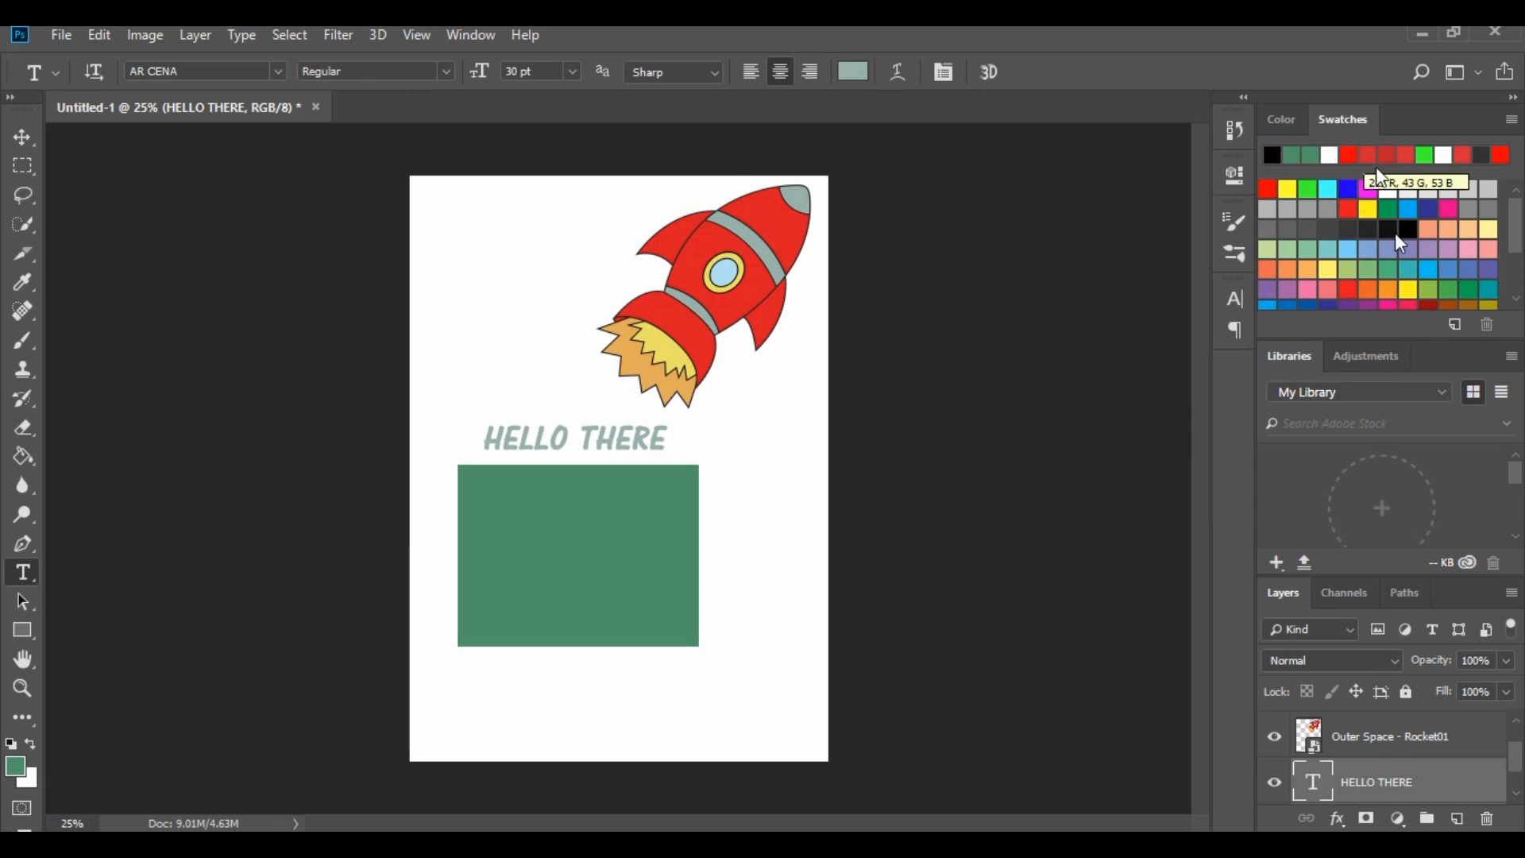
pyautogui.scroll(-2, 1418, 238)
pyautogui.scroll(-2, 1420, 232)
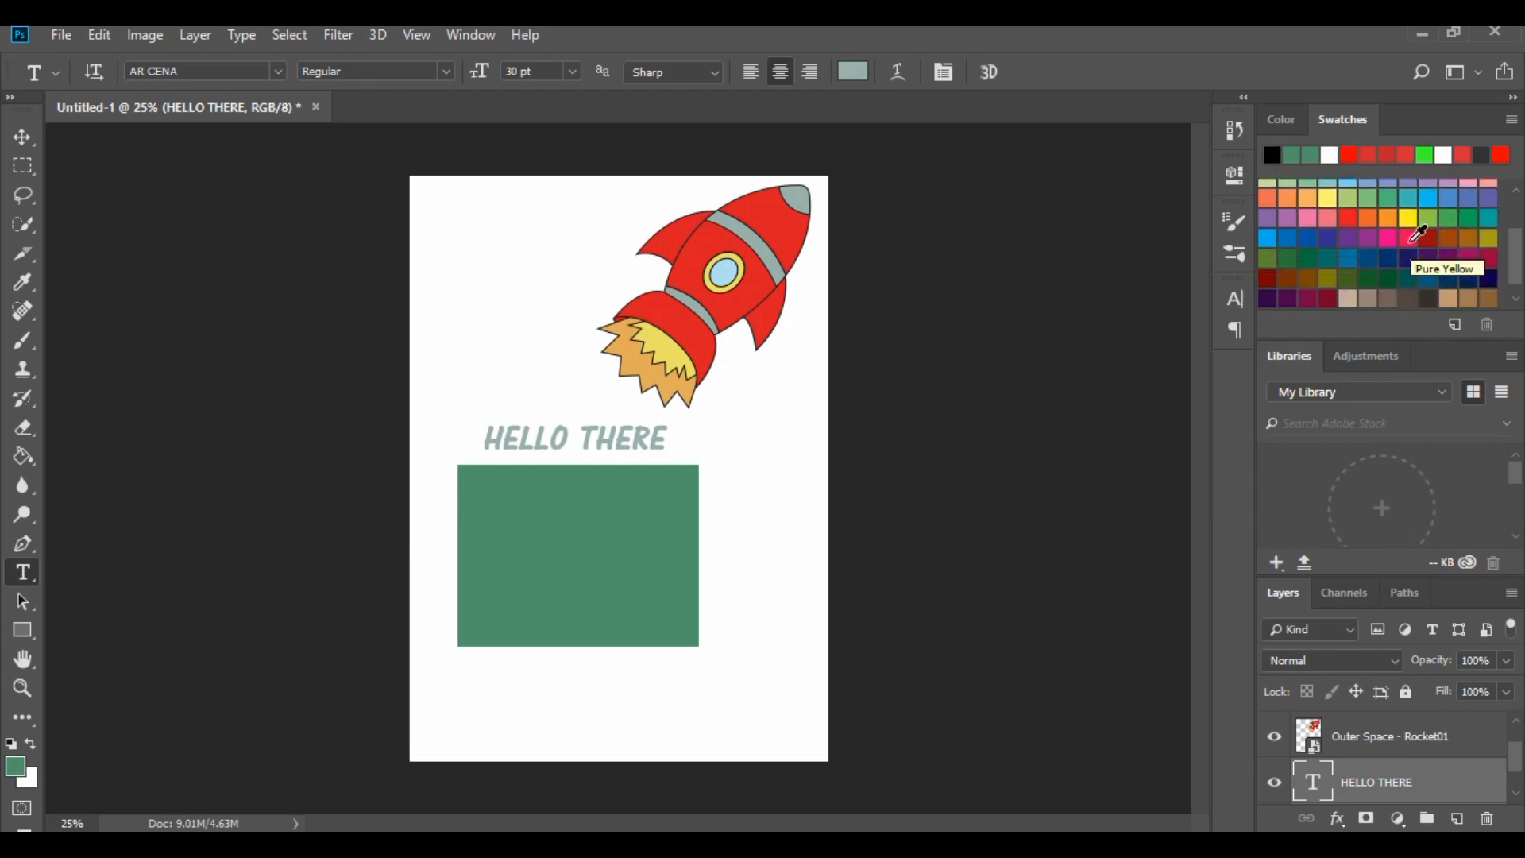
pyautogui.scroll(-1, 1418, 234)
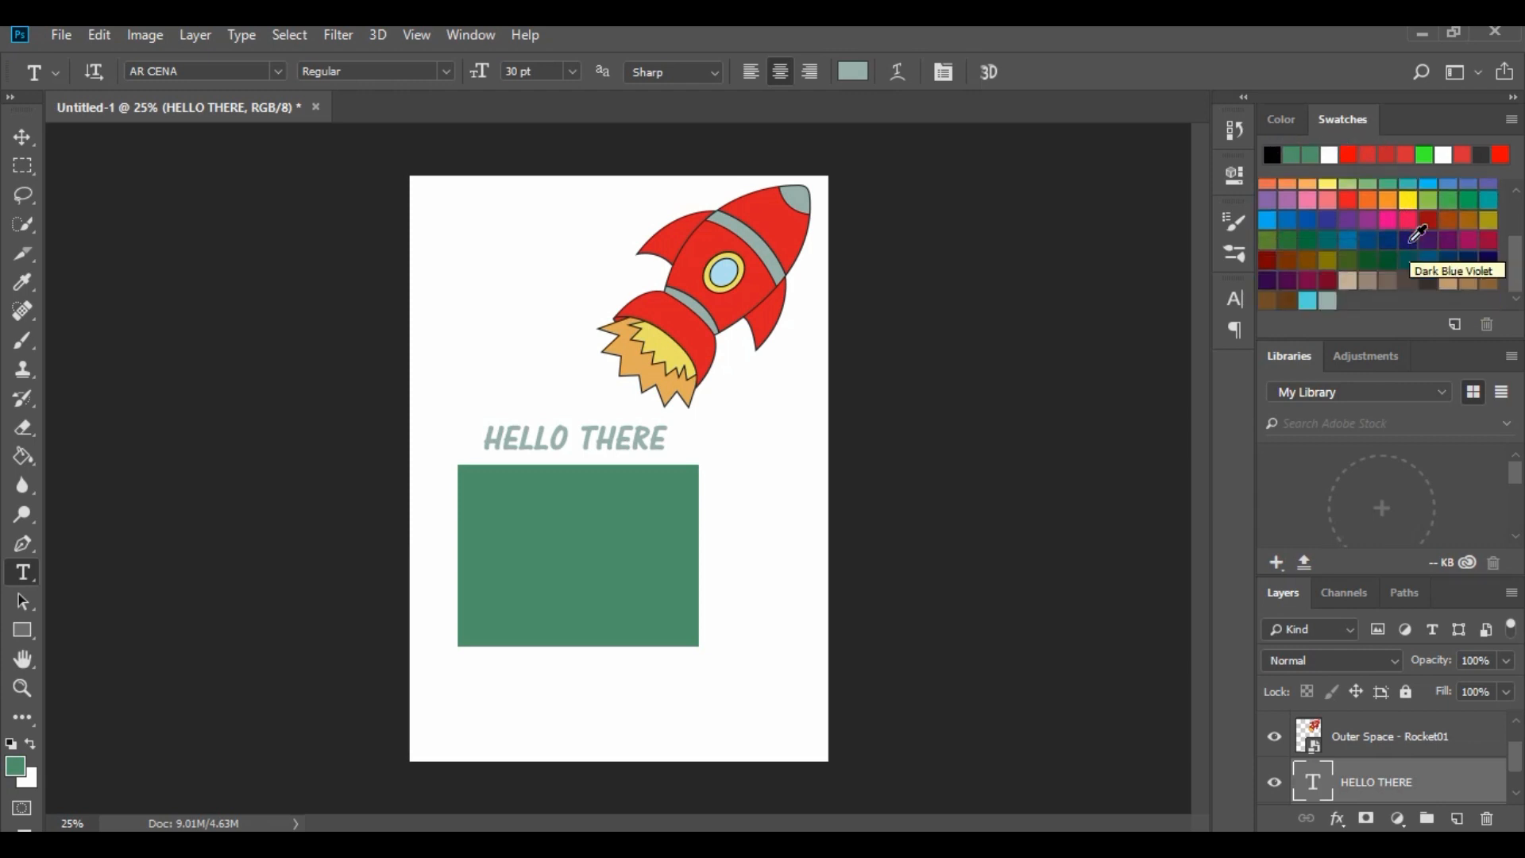
pyautogui.click(1334, 295)
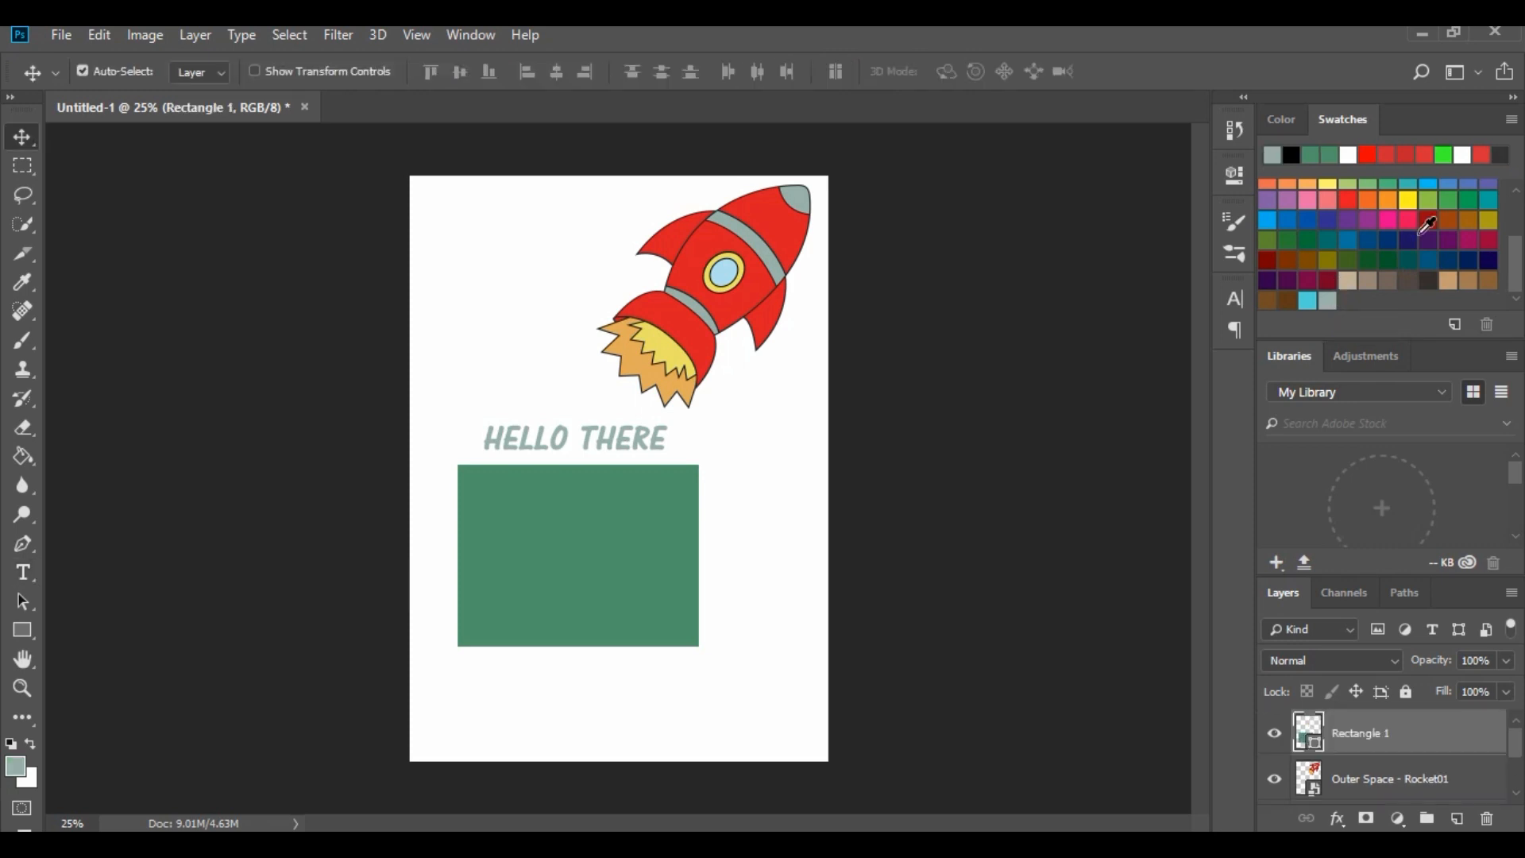